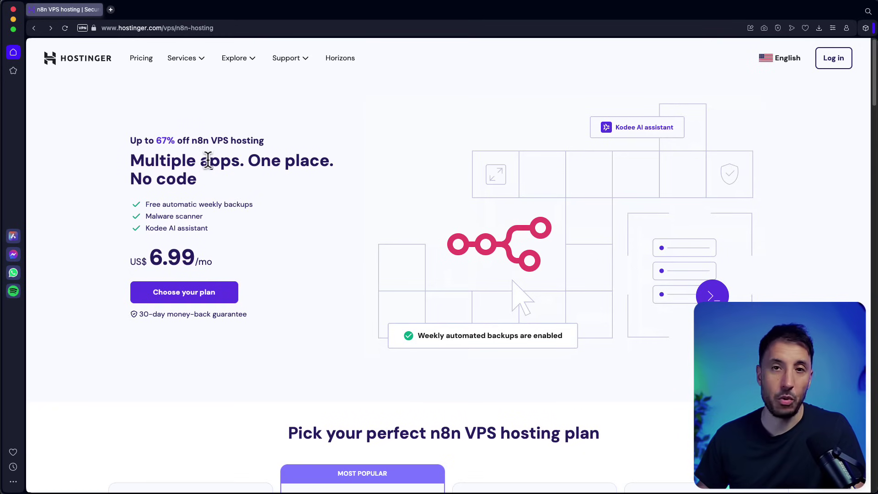
Scroll to the n8n VPS plan cards and compare KVM 1 (US$ 4.99/mo) through KVM 8 (US$ 19.99/mo)
scroll(274, 251, "down", 6)
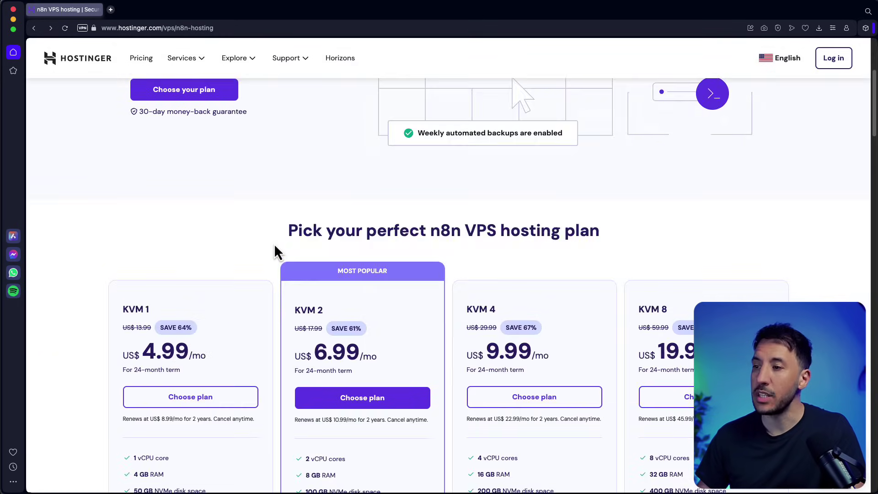
scroll(275, 250, "up", 6)
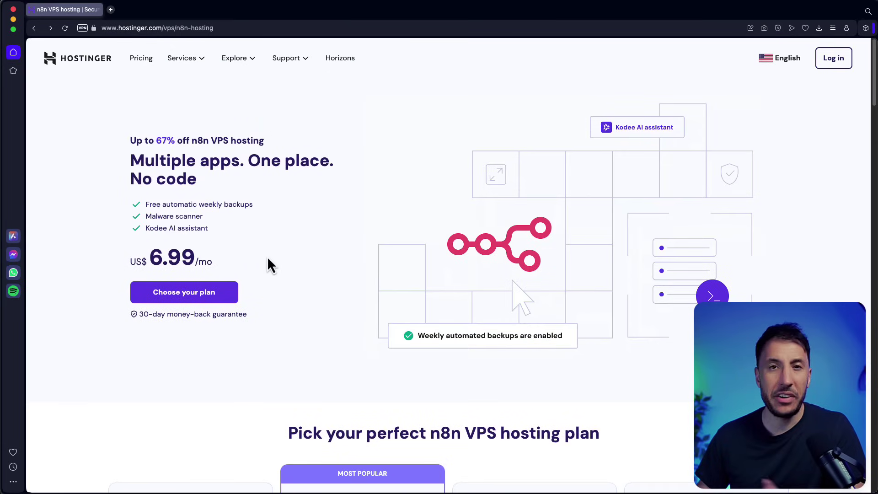
scroll(268, 259, "down", 3)
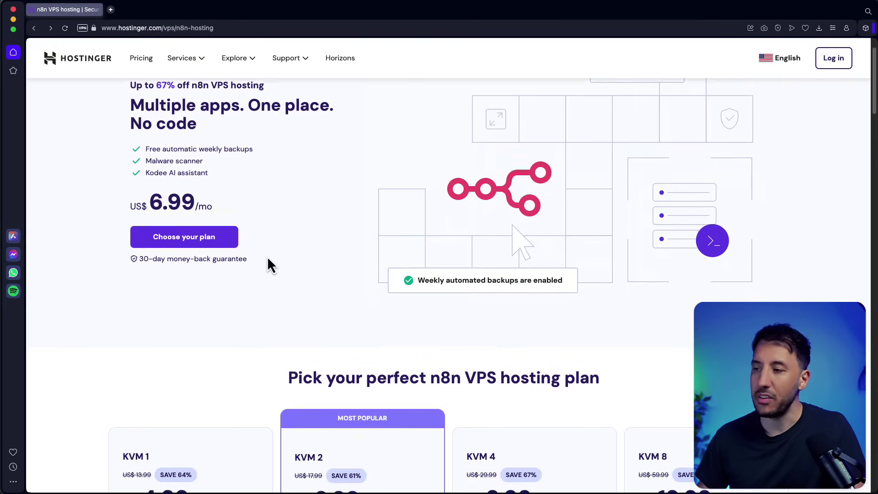
scroll(267, 257, "up", 3)
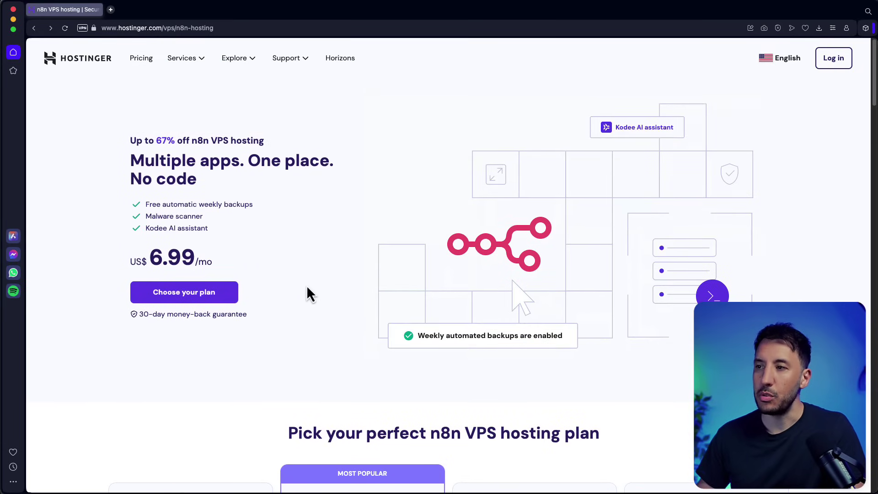
scroll(311, 295, "down", 1)
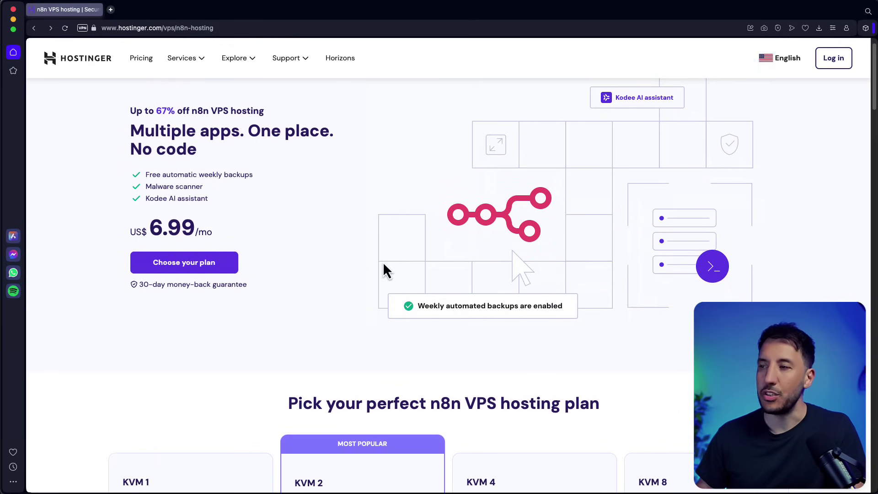
scroll(383, 262, "down", 4)
scroll(254, 183, "up", 5)
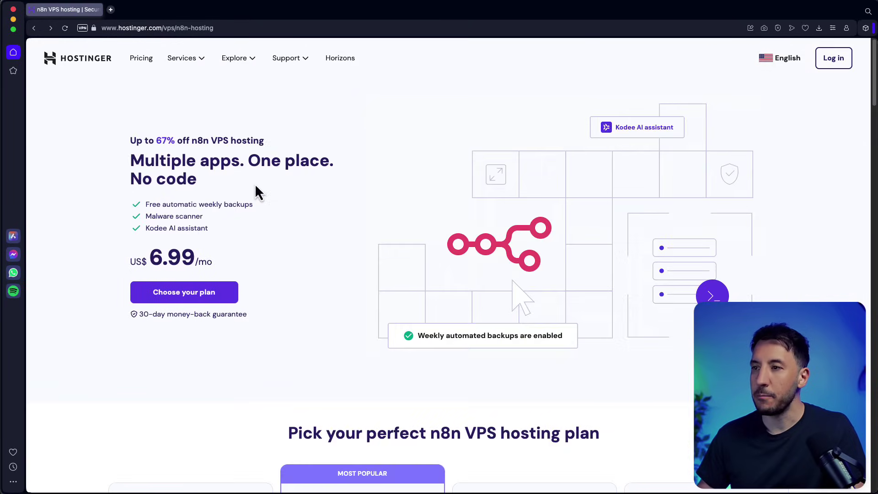
scroll(311, 247, "down", 4)
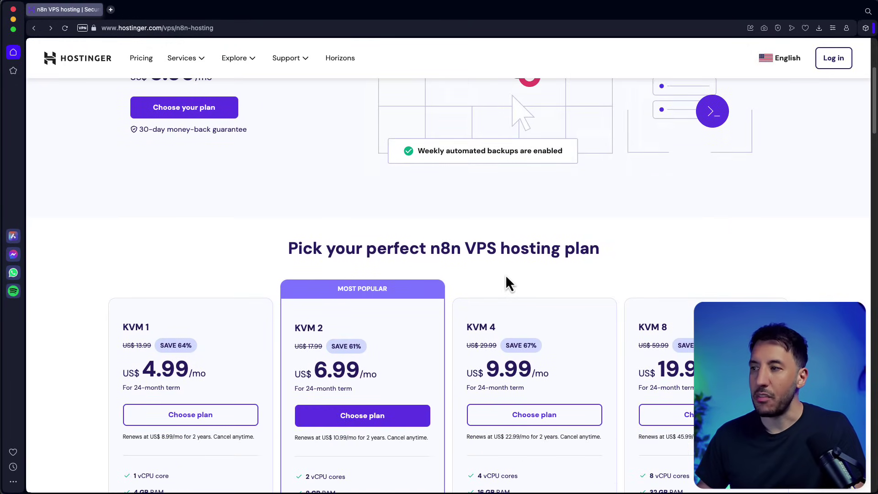
scroll(495, 271, "down", 3)
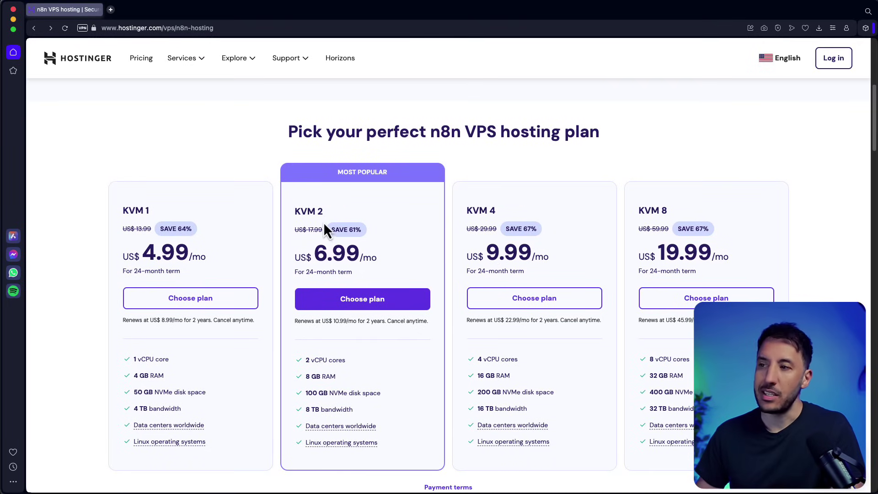
scroll(339, 267, "down", 2)
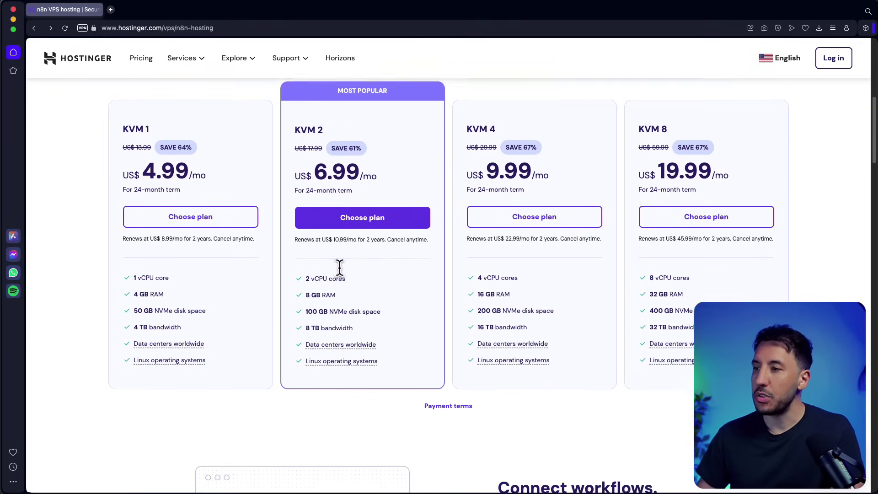
scroll(339, 267, "down", 1)
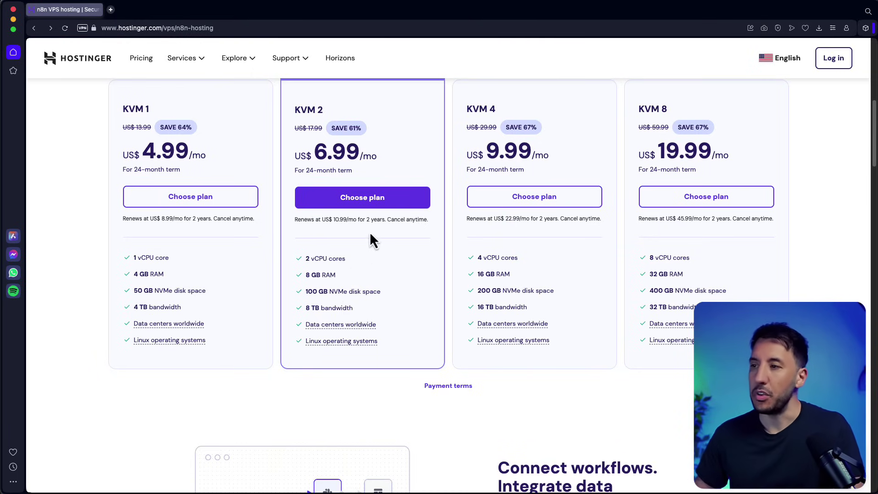
scroll(370, 232, "up", 2)
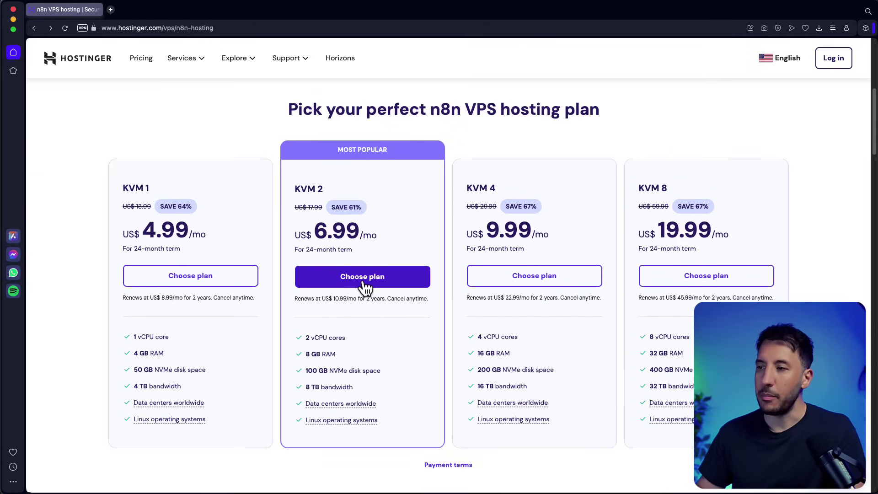
Choose the KVM 2 plan and keep the 24-month period at US$ 6.99/month, subtotal US$ 167.76
left_click(365, 281)
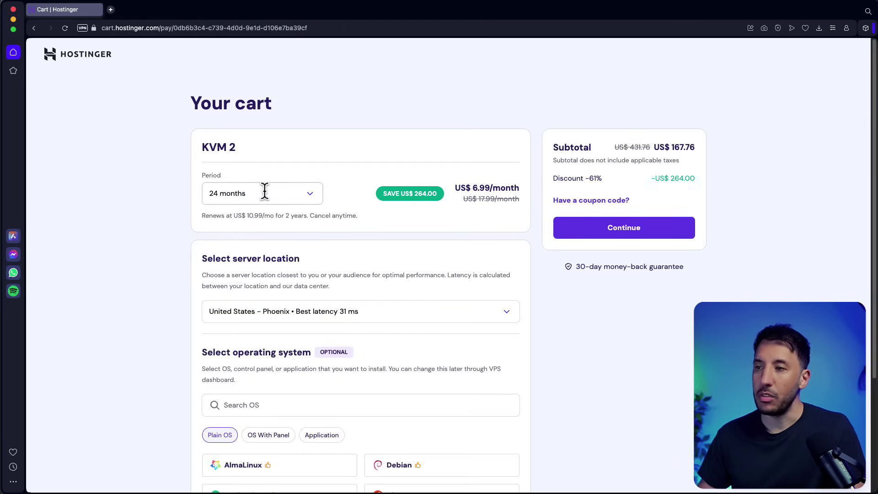
left_click(265, 191)
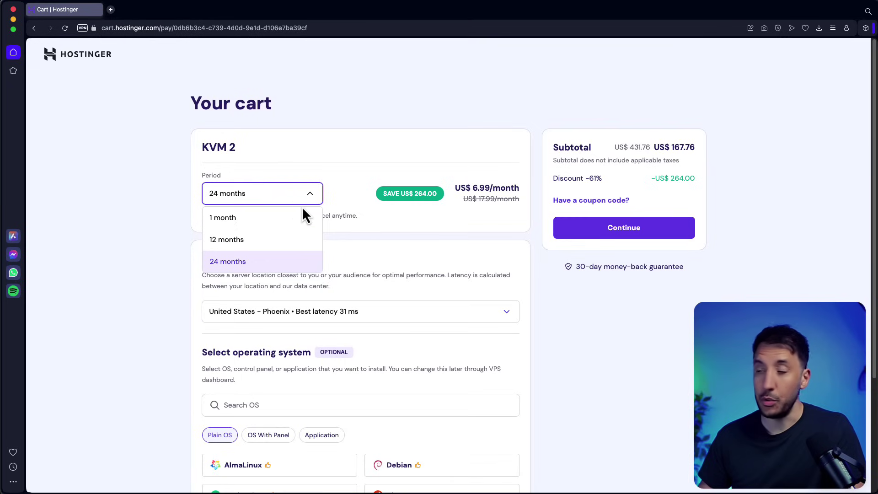
left_click(547, 155)
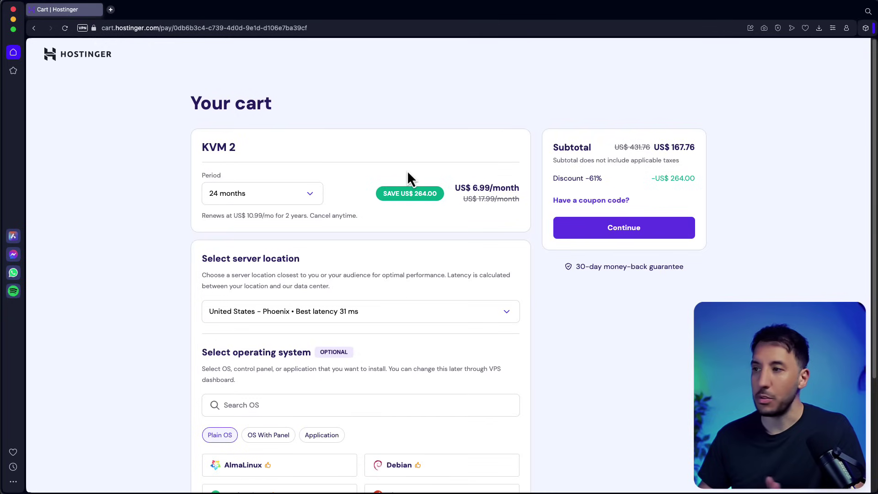
left_click(292, 192)
left_click(251, 200)
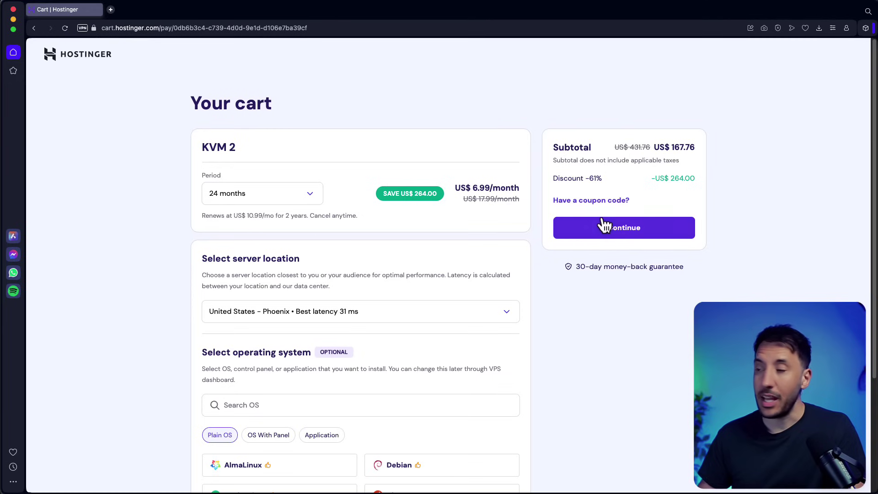
Enter coupon code AIWORKSHOP and apply the 10% discount, making KVM 2 US$ 6.29/month
left_click(596, 205)
left_click(598, 241)
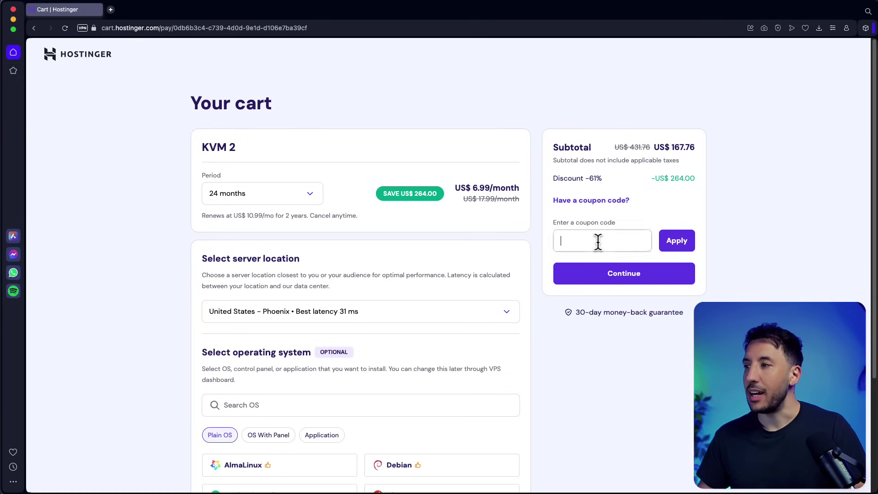
type("AI WO")
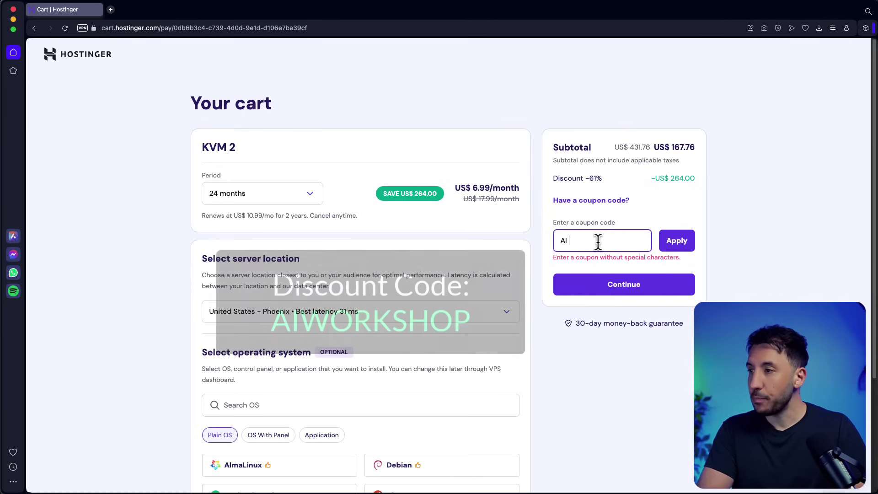
key("BackSpace")
key("BackSpace")
key("BackSpace")
type("WORKSHOP")
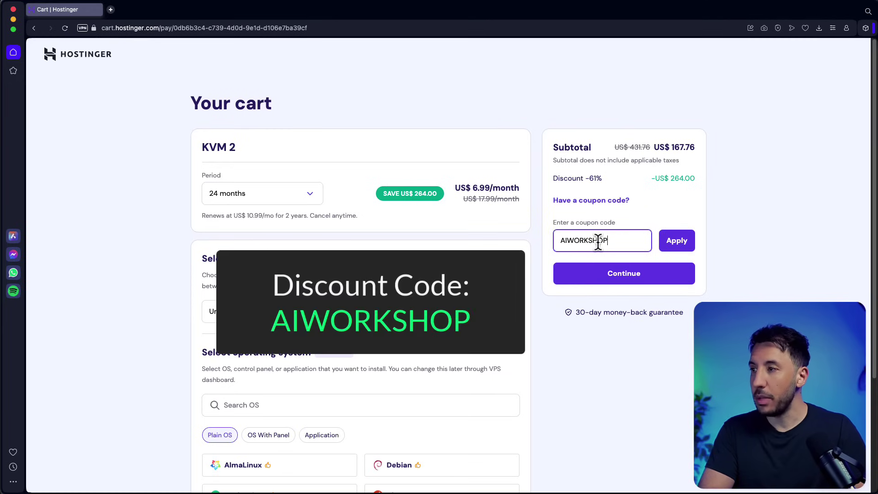
left_click(666, 242)
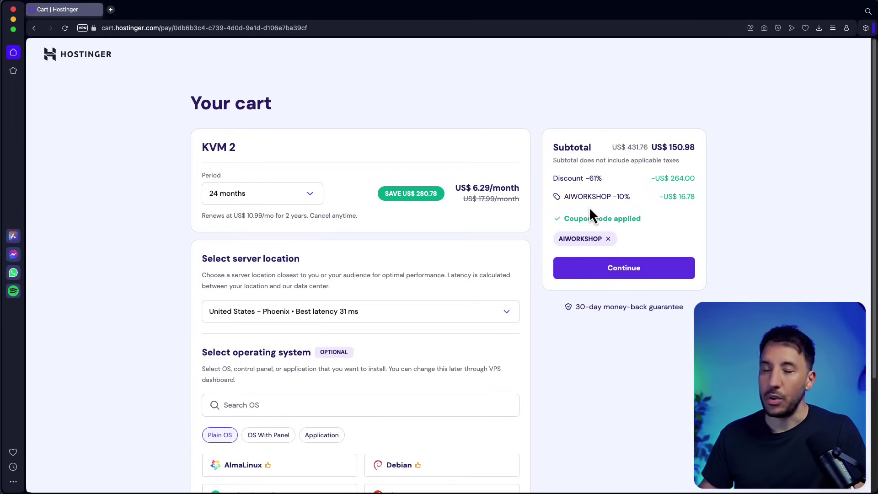
scroll(326, 325, "down", 3)
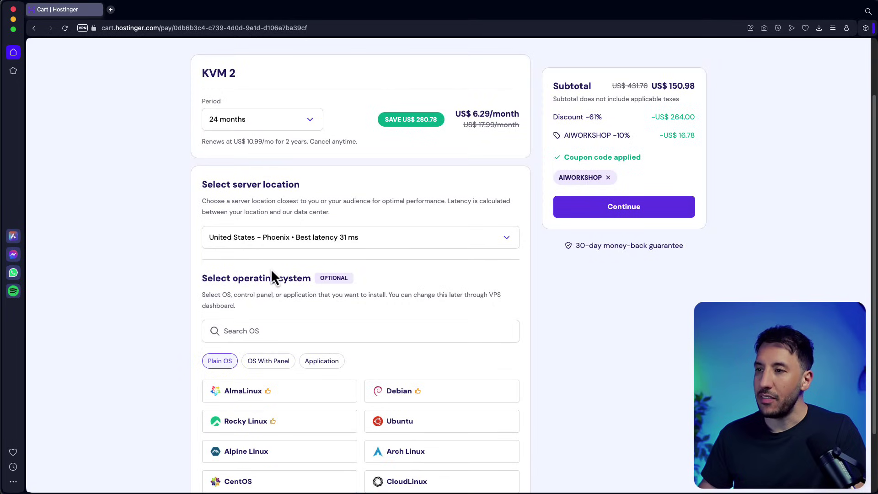
left_click(304, 236)
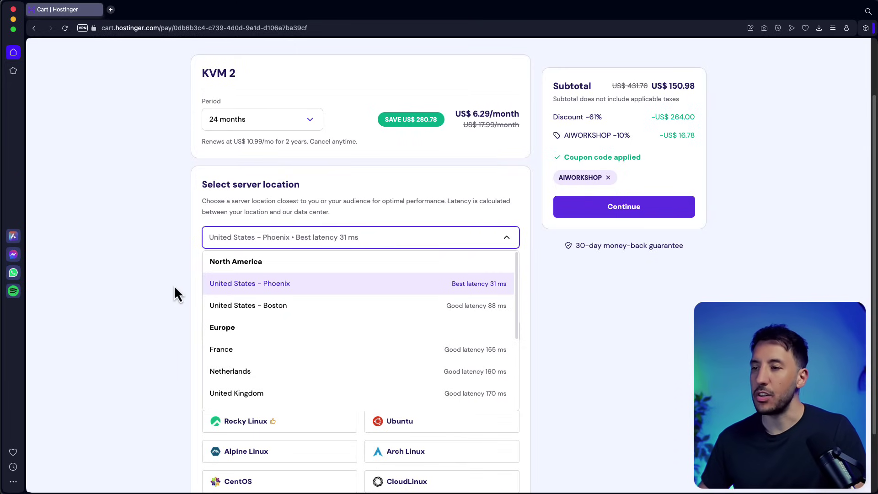
scroll(245, 320, "down", 2)
scroll(241, 321, "up", 2)
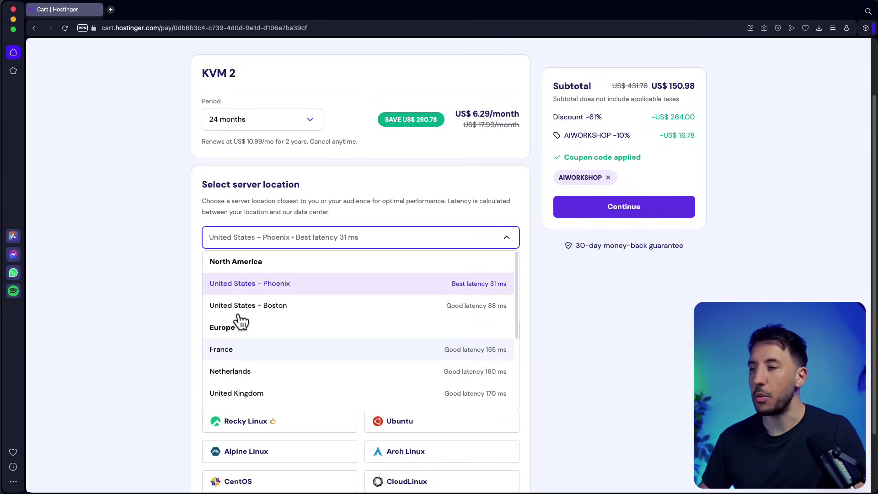
left_click(139, 312)
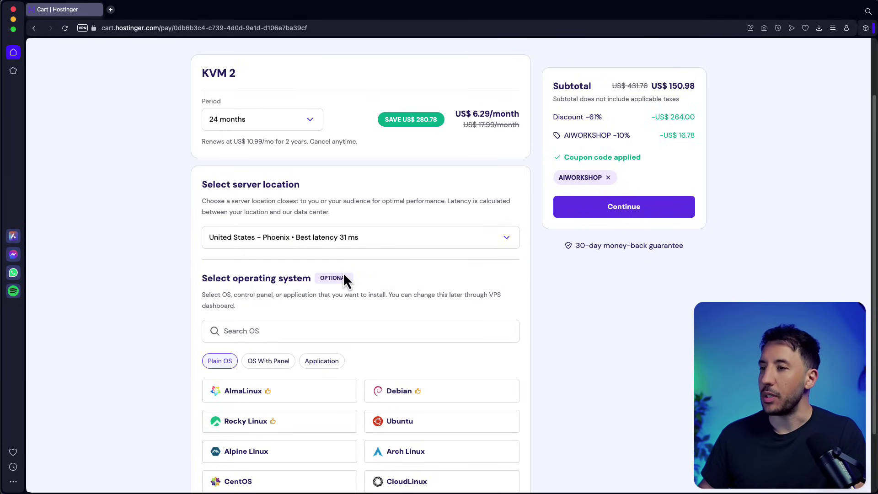
scroll(344, 277, "down", 1)
scroll(315, 311, "up", 3)
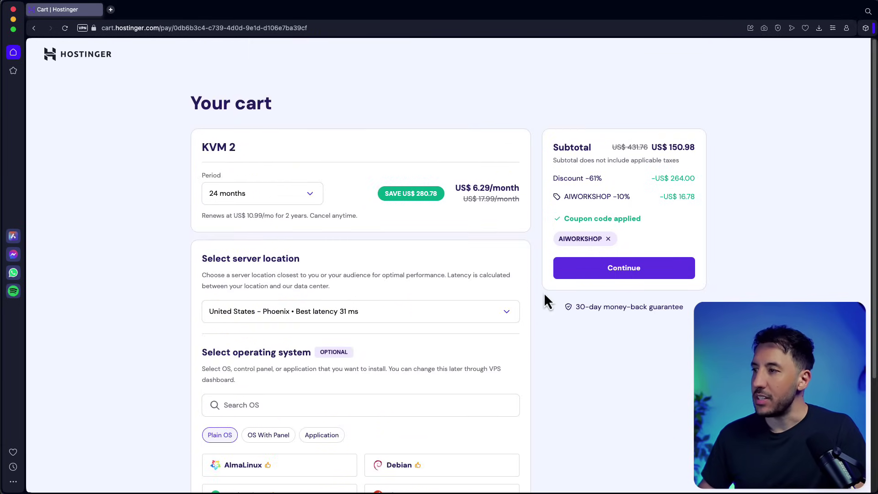
Sign in with Google, confirm the AIWORKSHOP -10% discount, and fill in the billing address to pay
left_click(623, 261)
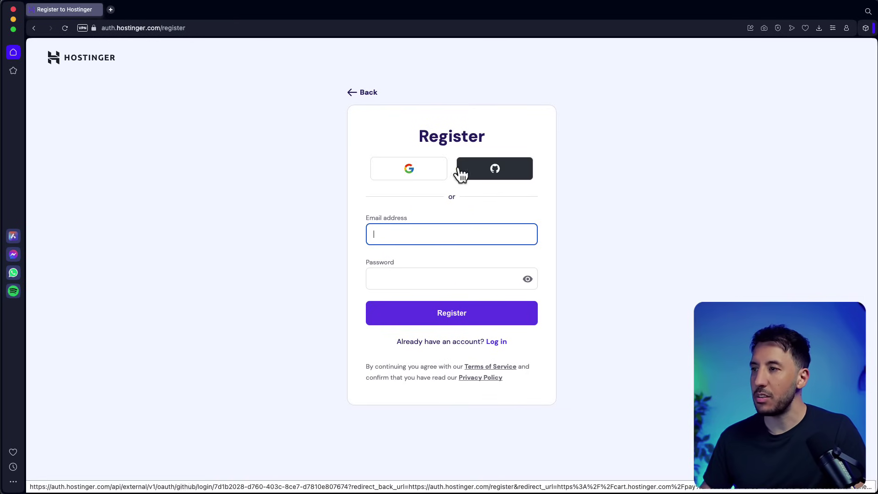
left_click(414, 177)
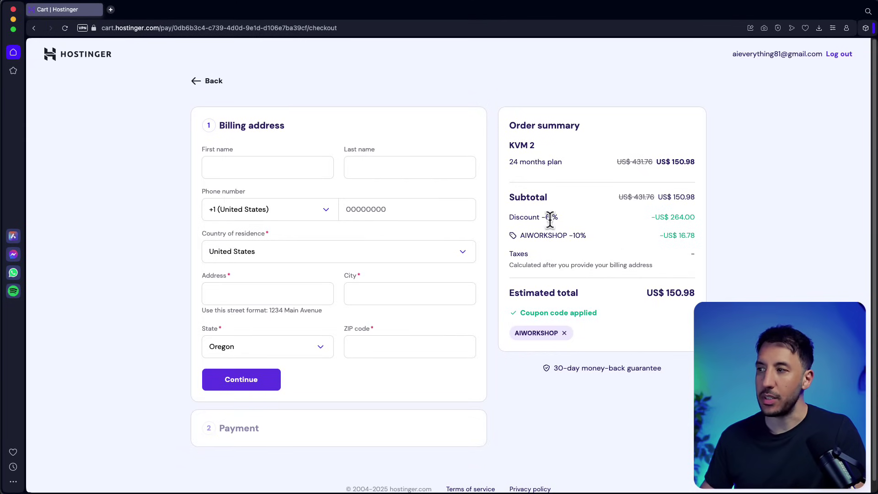
triple_click(534, 243)
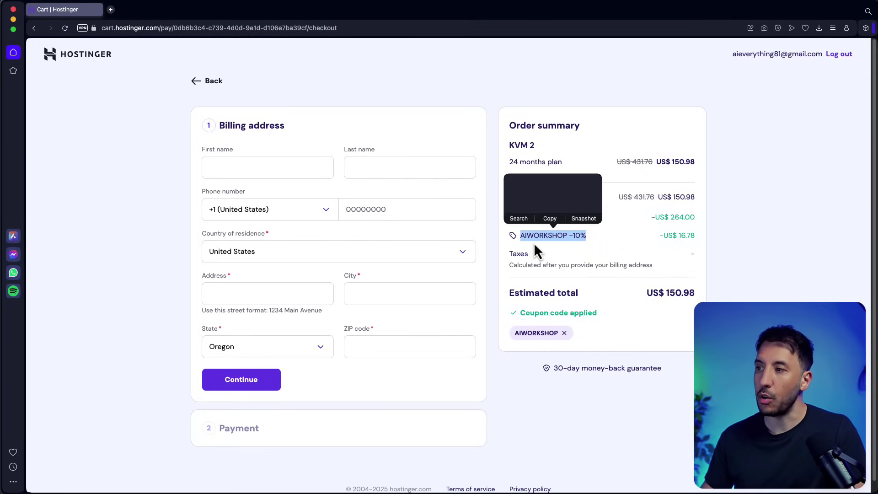
left_click(418, 294)
scroll(278, 314, "down", 1)
scroll(278, 313, "down", 1)
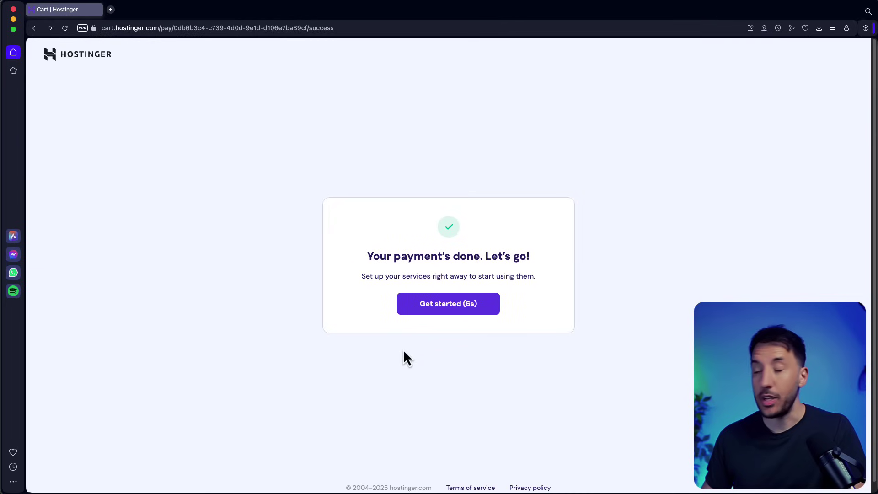
Search the OS templates for 'n8n' and select the n8n application template on Ubuntu 24.04
left_click(453, 311)
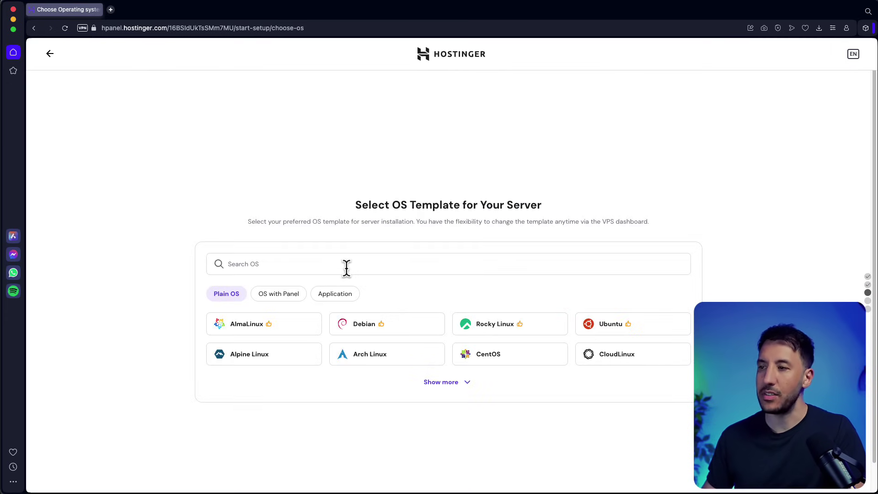
left_click(346, 268)
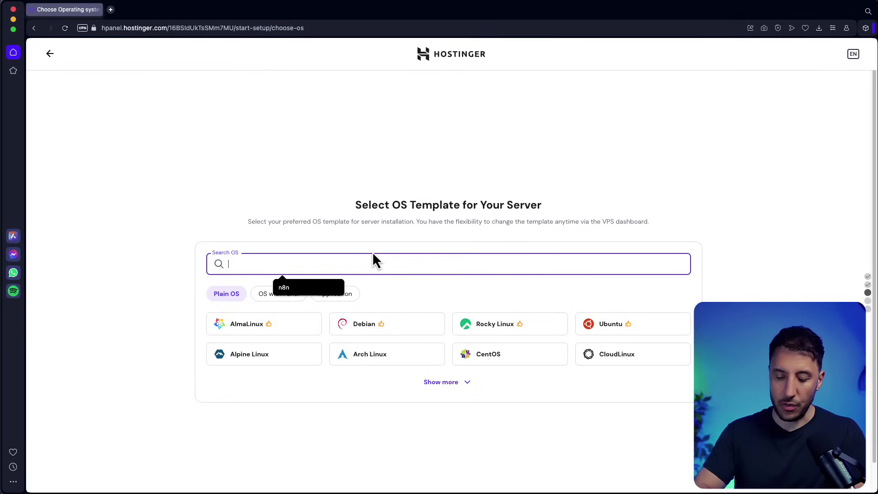
type("n8n")
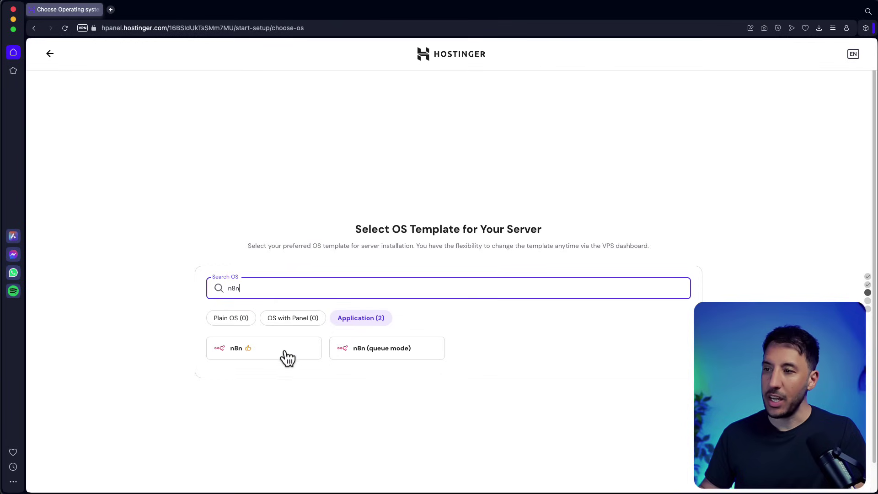
left_click(251, 355)
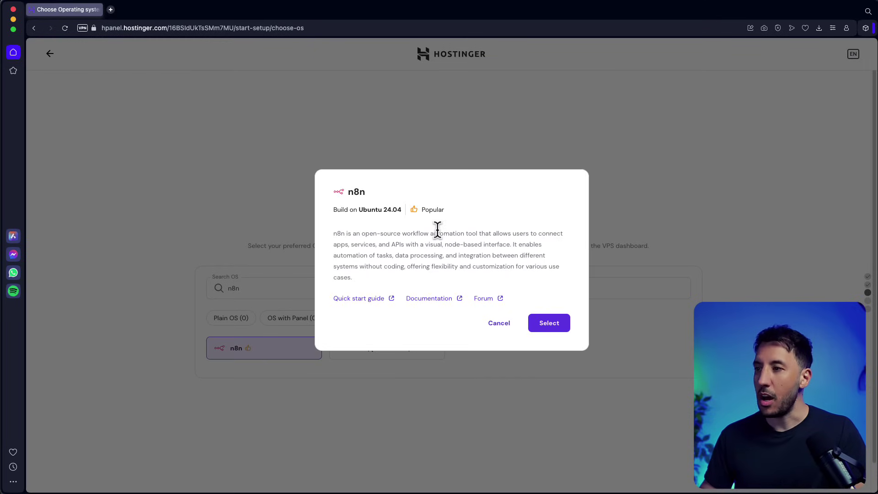
left_click(552, 326)
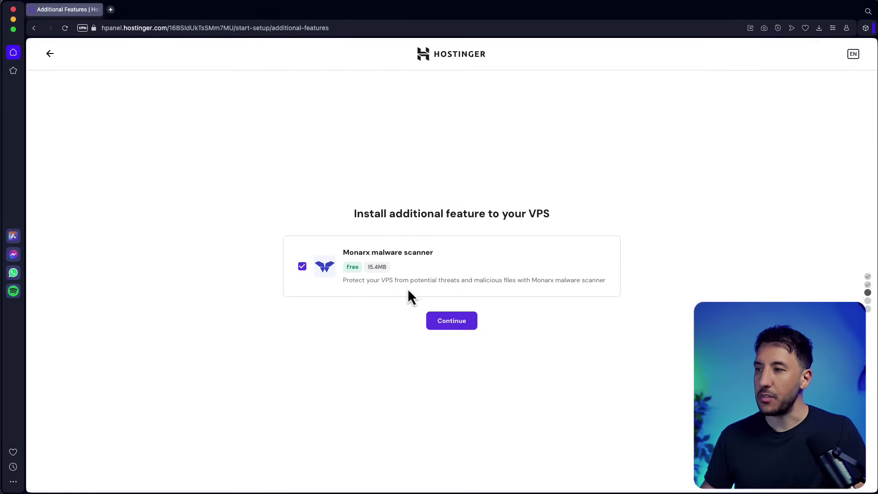
Keep the free malware scanner and set a root password that meets all requirements
left_click(462, 321)
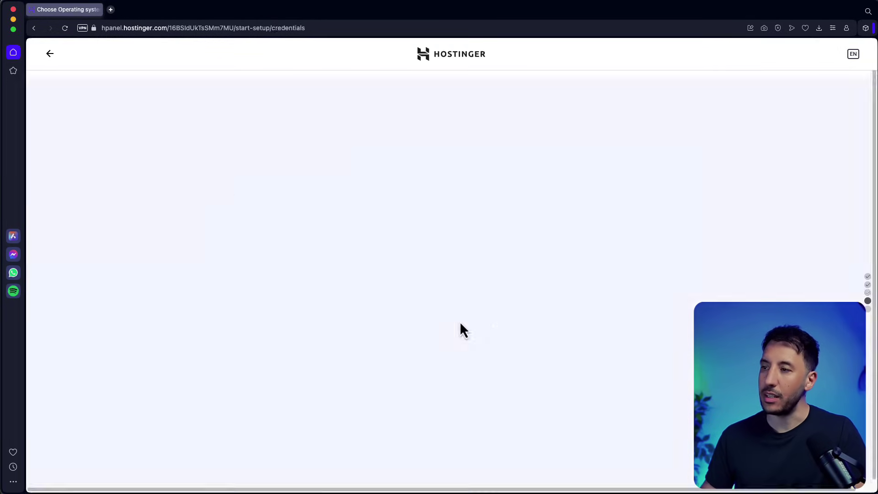
left_click(270, 233)
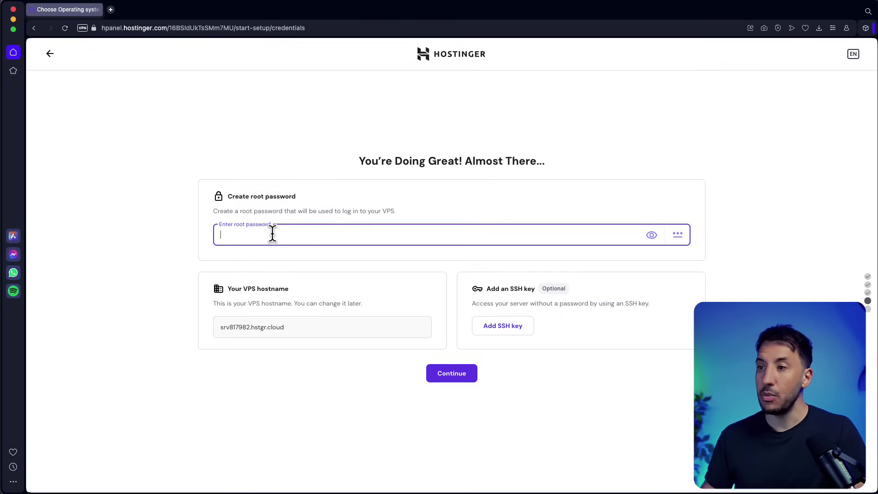
type("•••••••")
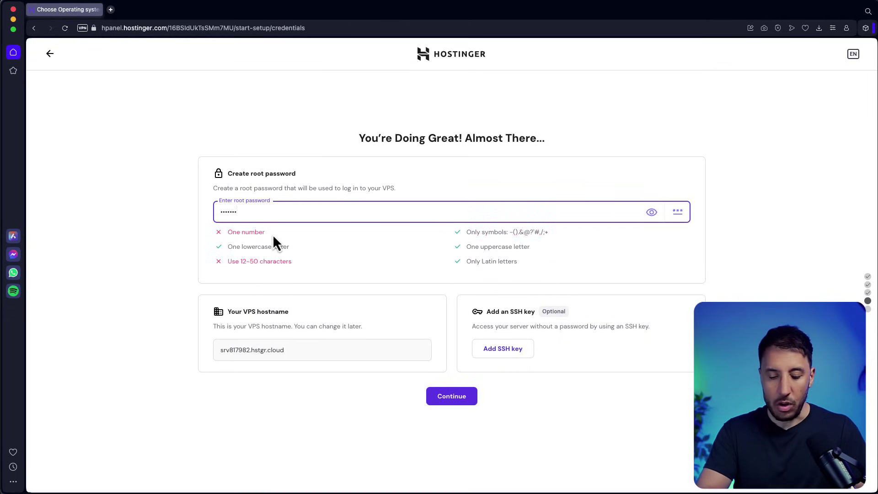
type("•••")
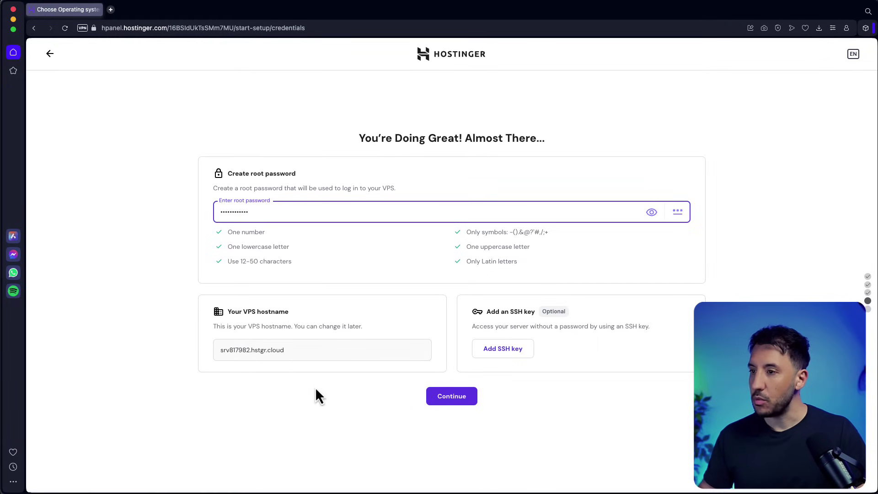
left_click(443, 398)
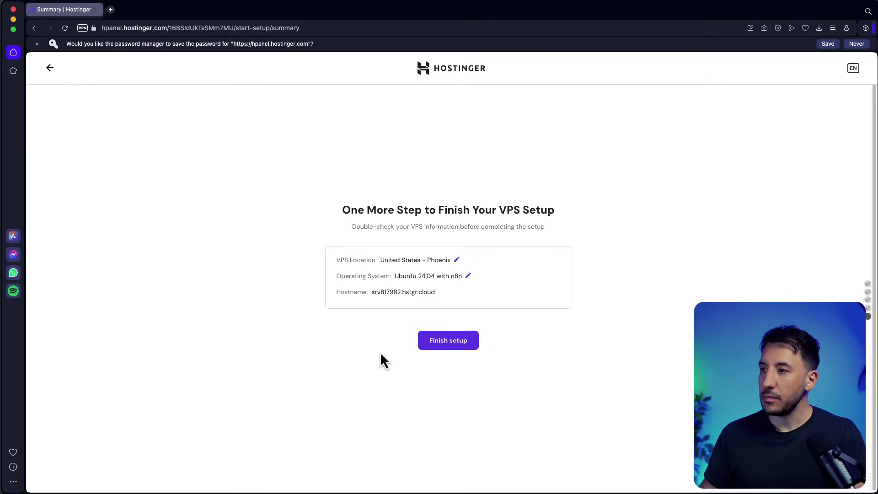
Finish the VPS setup and dismiss the rating survey
left_click(458, 346)
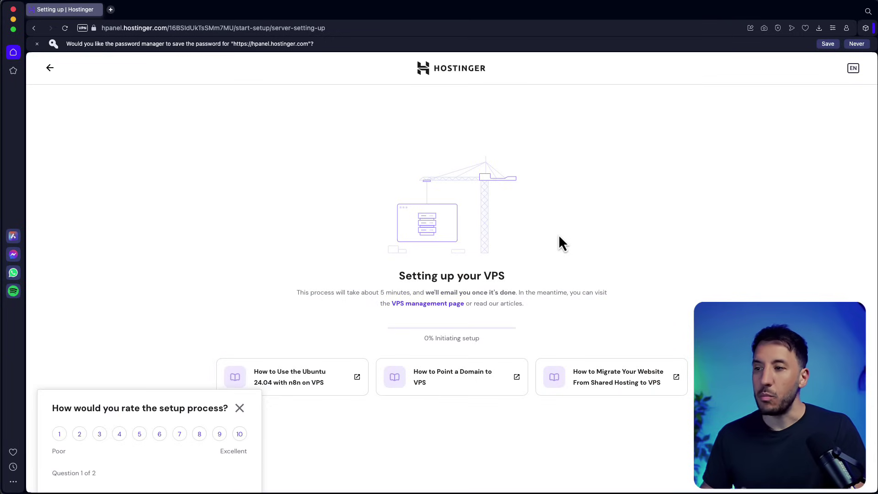
left_click(239, 408)
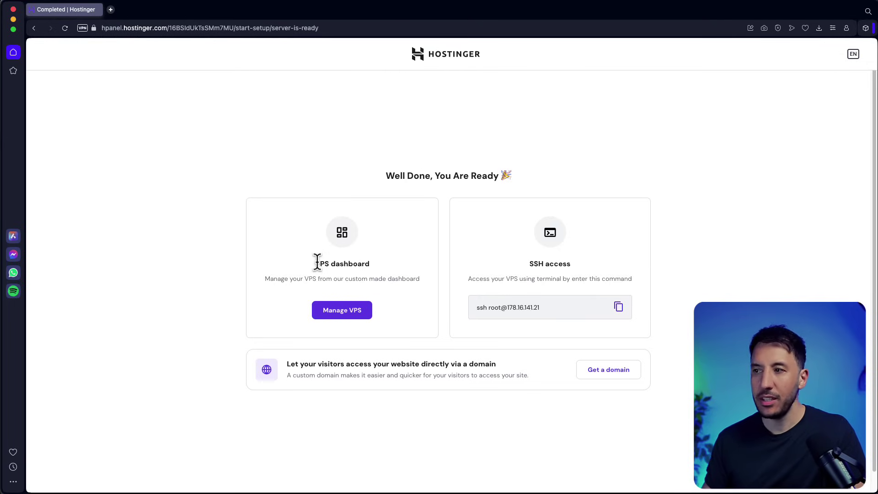
Open Manage VPS, review the Overview page, and launch the Browser terminal
left_click(347, 320)
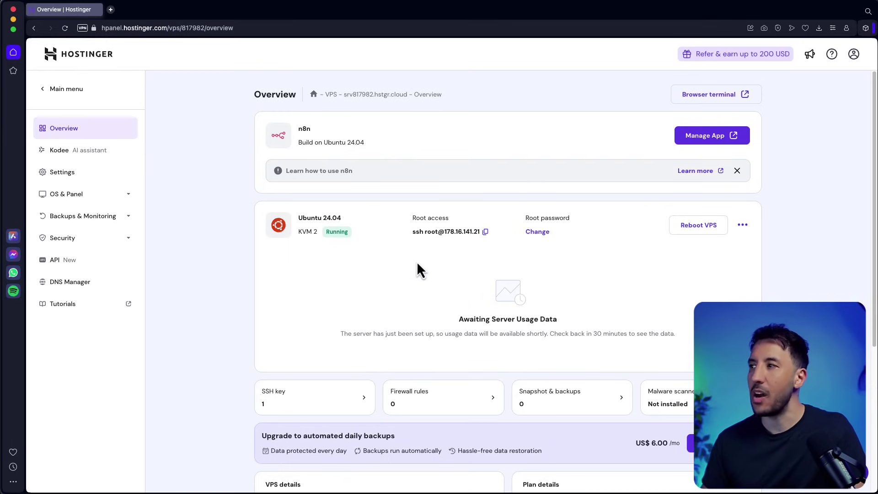
scroll(388, 274, "down", 6)
scroll(391, 274, "up", 6)
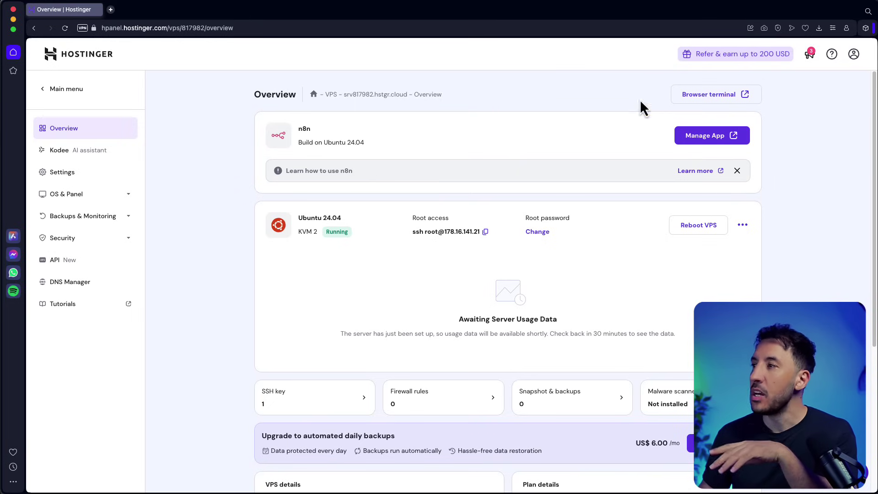
left_click(694, 98)
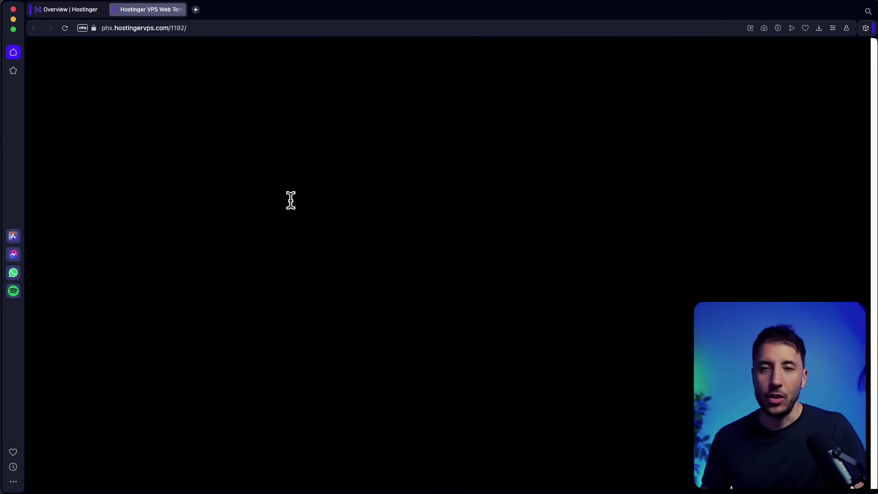
Run 'clear' at the root prompt to wipe the Ubuntu welcome text
left_click(136, 274)
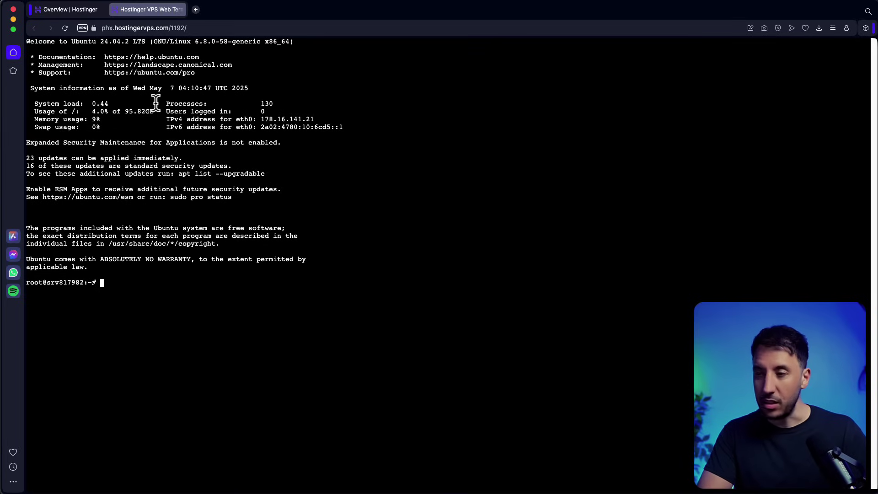
type("clear")
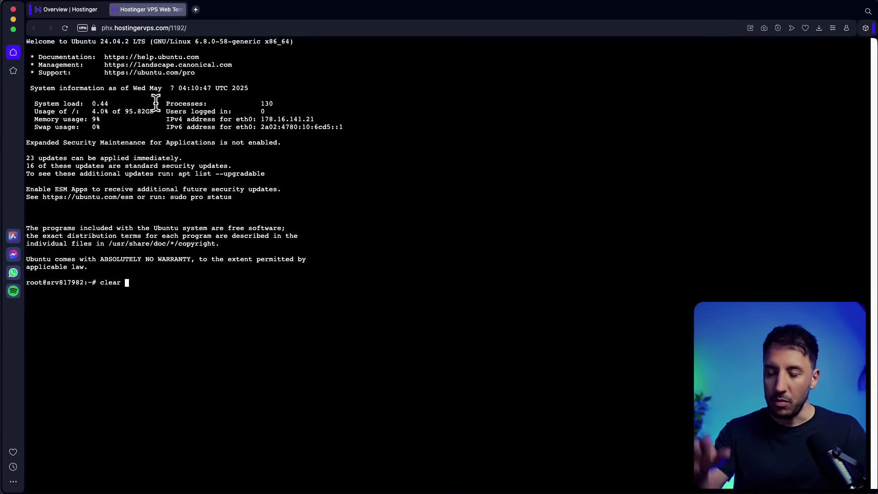
key("BackSpace")
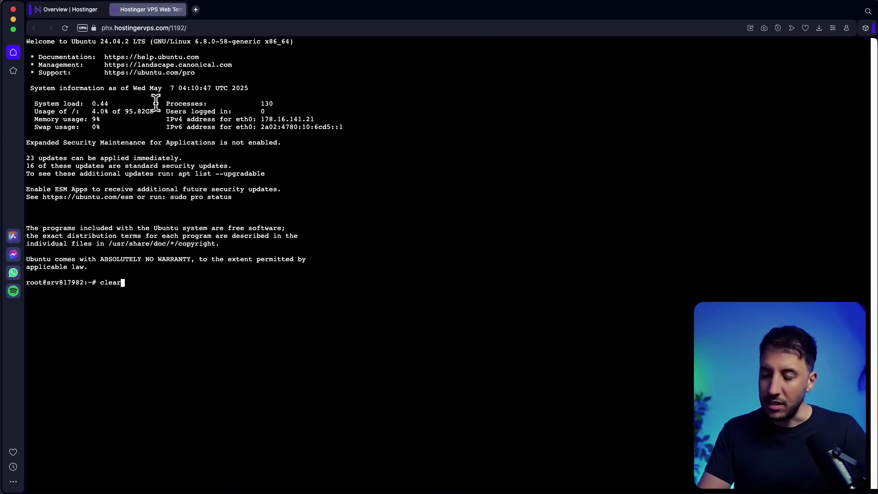
key("Return")
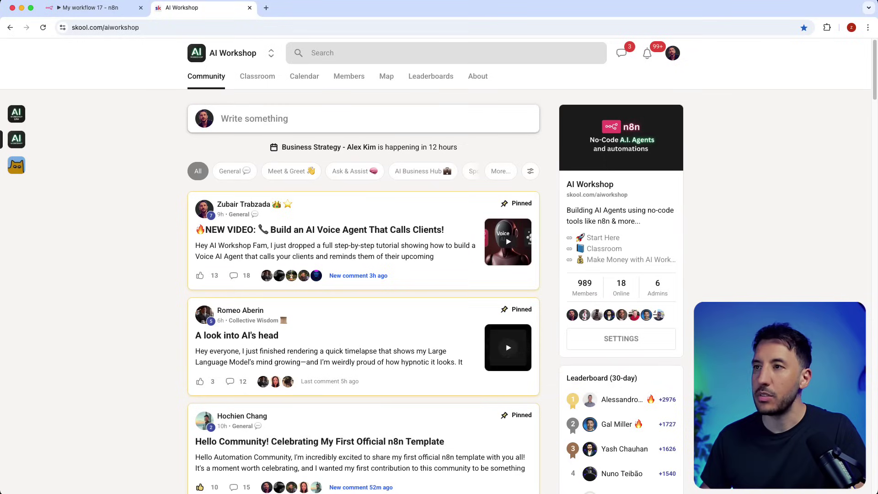
Open the n8n Self-Hosting & VPS Guide course in Skool's Classroom and narrow the window to the left
left_click(256, 78)
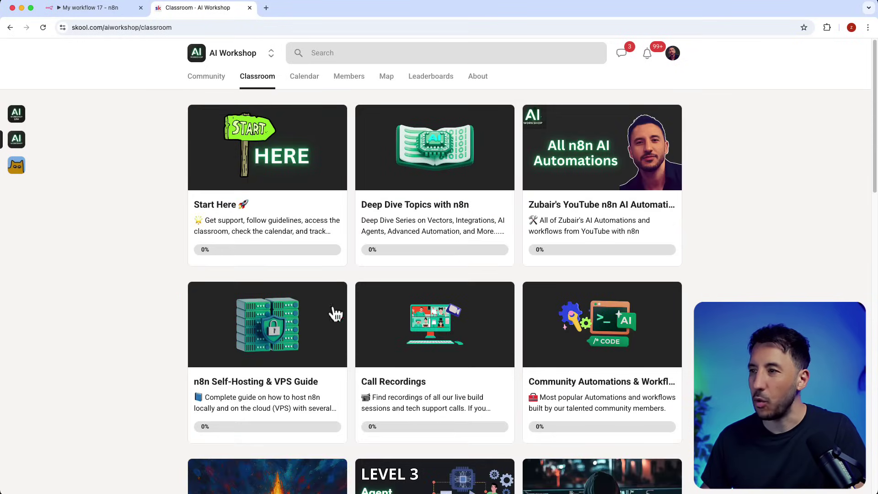
left_click(278, 332)
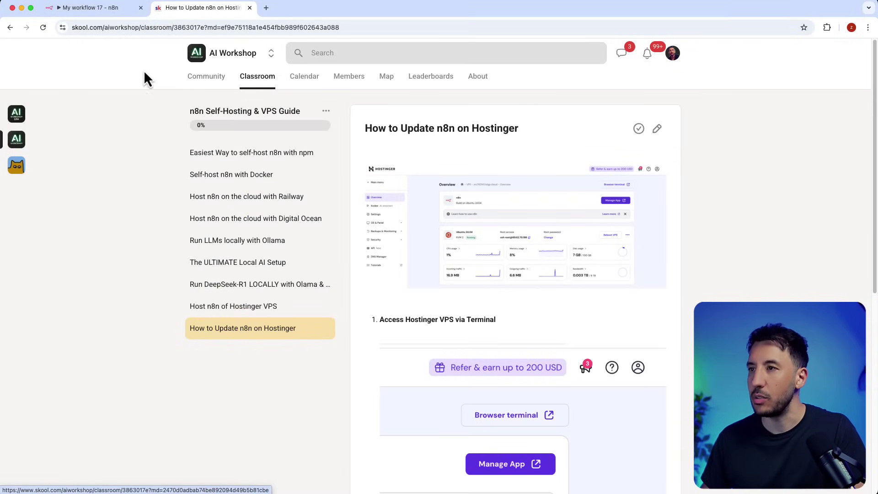
left_click(256, 78)
left_click(246, 360)
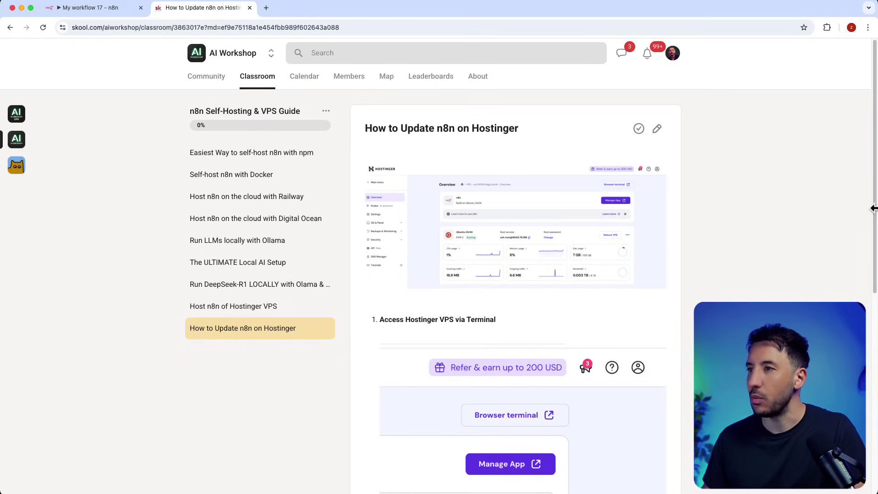
left_click_drag(874, 208, 364, 214)
Place the Hostinger root terminal beside the Skool update lesson, scrolled to steps 2–8
left_click(452, 213)
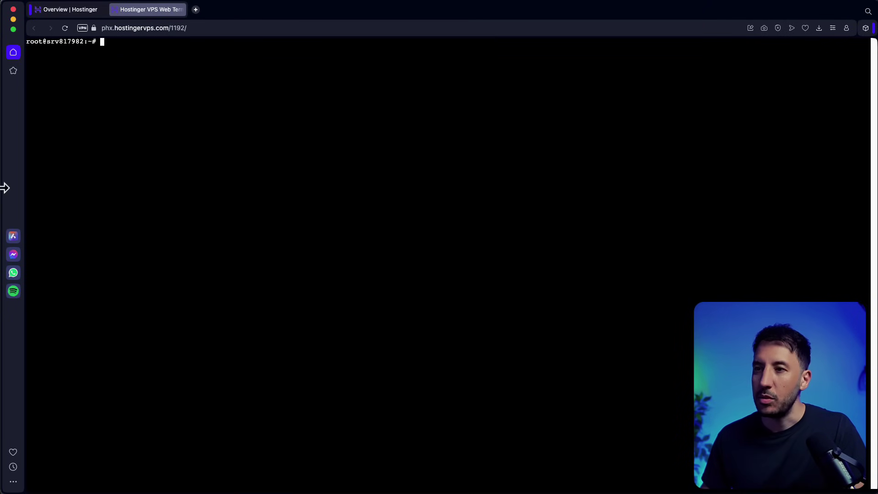
left_click_drag(5, 188, 360, 189)
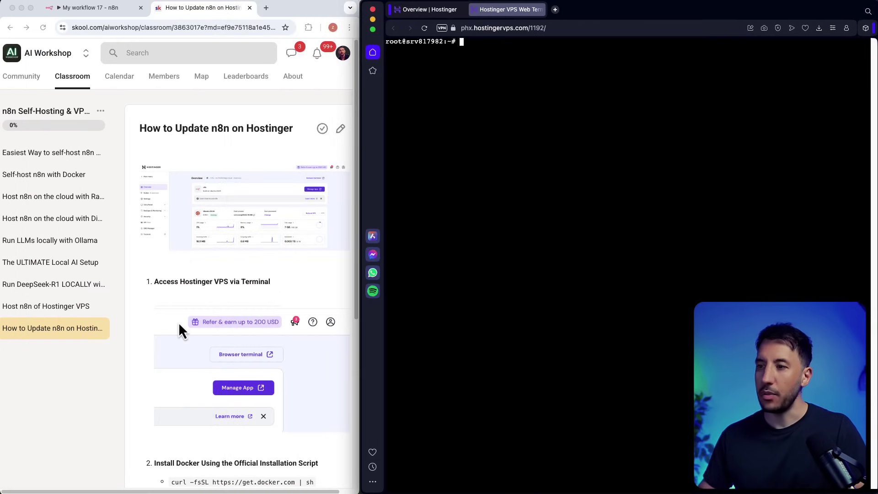
scroll(184, 300, "down", 1)
left_click(178, 272)
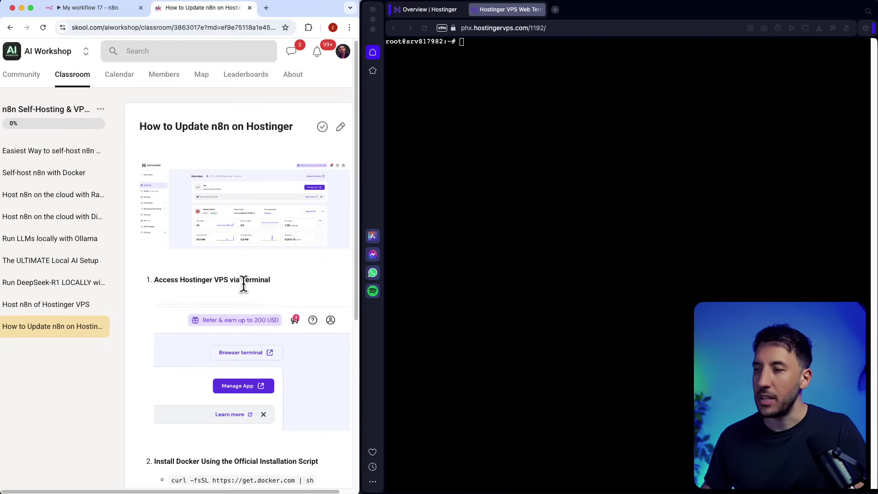
left_click(428, 11)
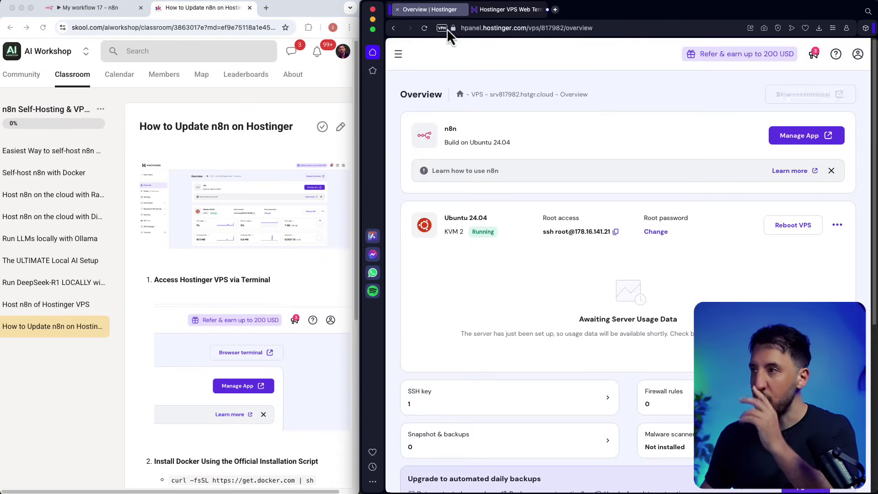
left_click(501, 11)
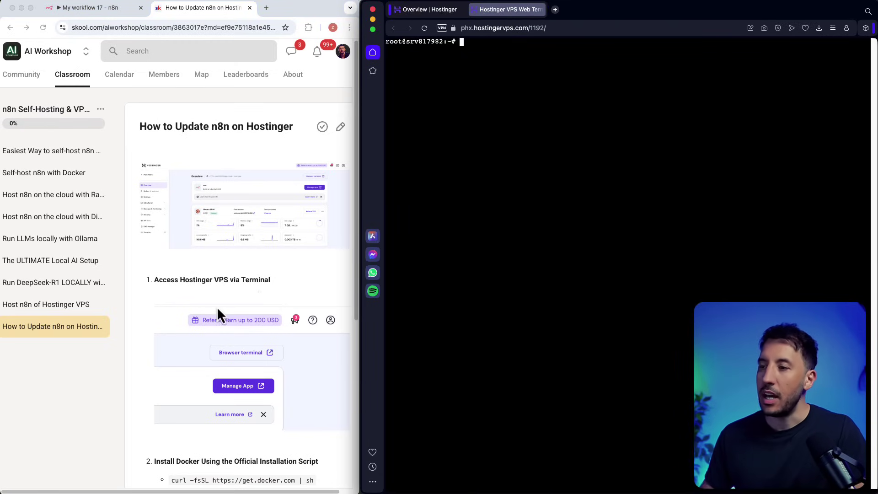
scroll(218, 313, "down", 6)
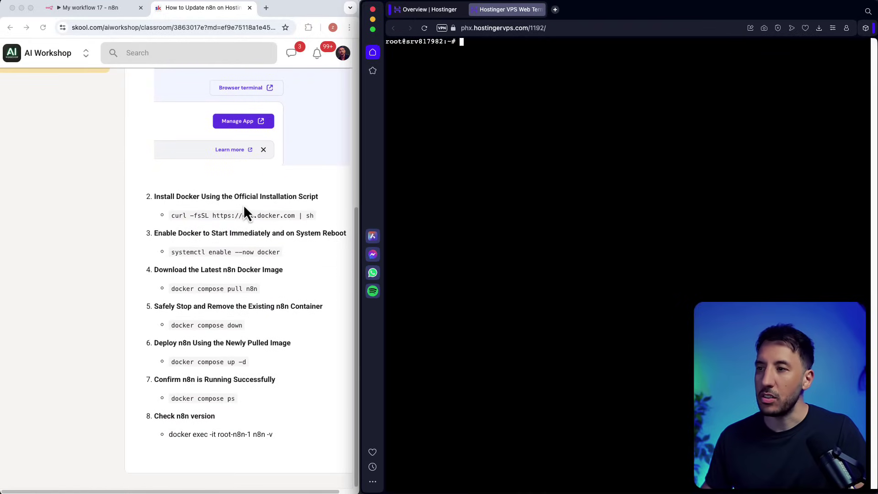
Install Docker with the lesson's get.docker.com curl script, then clear the terminal
triple_click(188, 216)
key("super+c")
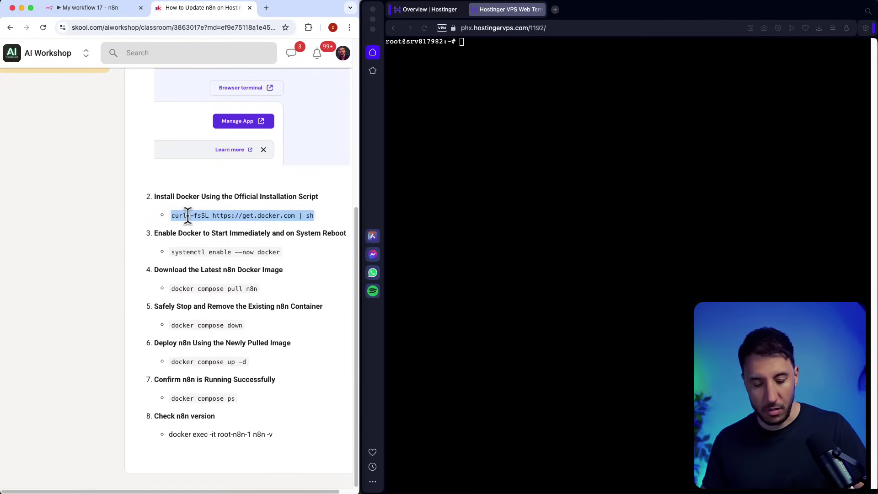
left_click(559, 106)
key("super+v")
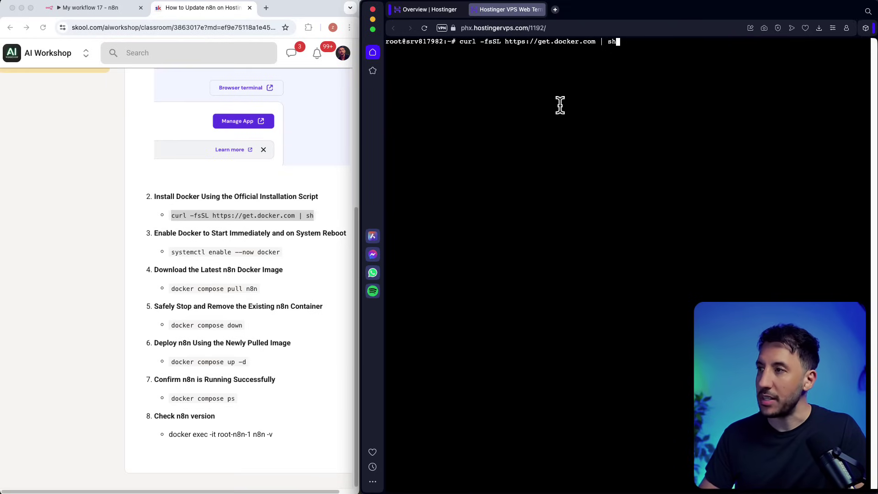
key("Return")
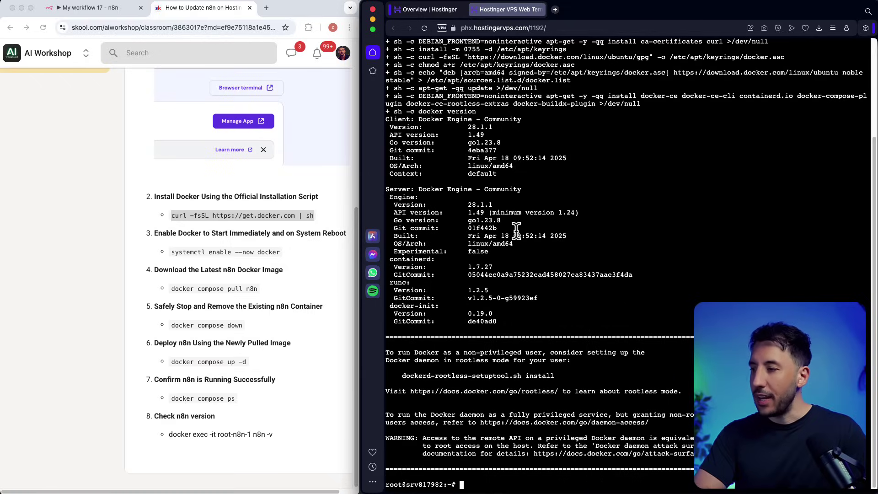
type("clear")
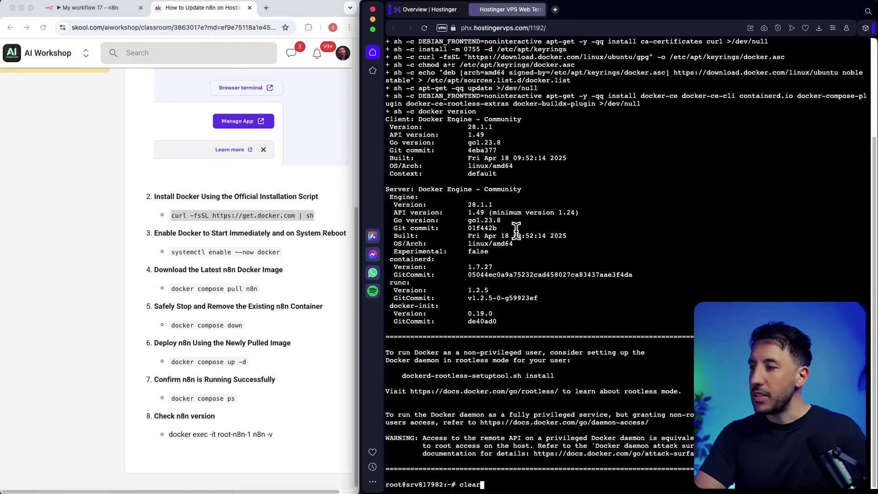
key("Return")
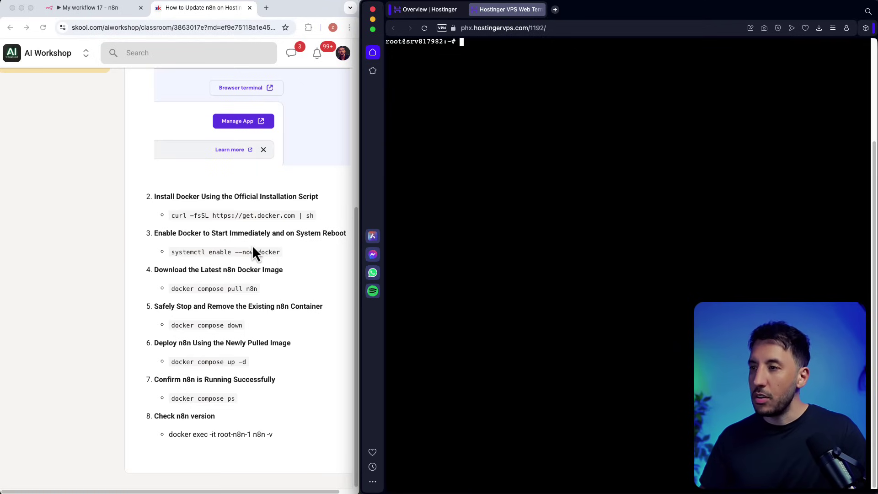
Run 'systemctl enable --now docker', copied from the lesson, in the terminal
left_click(215, 249)
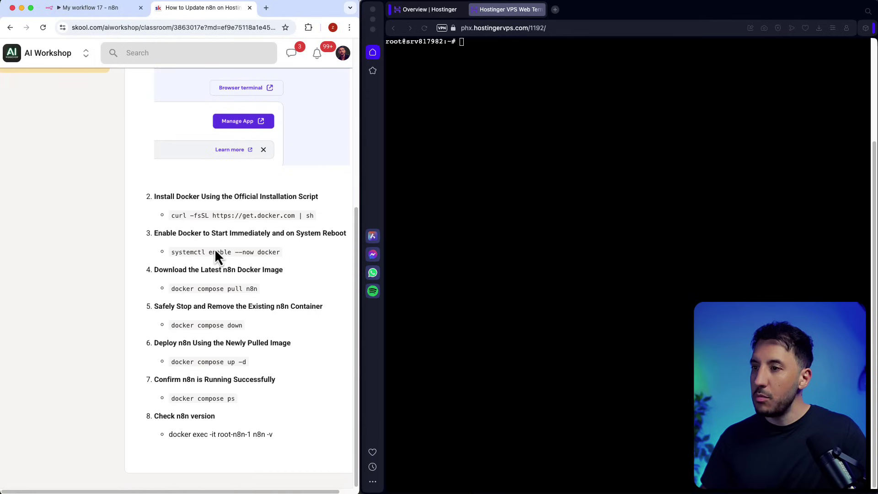
triple_click(215, 252)
key("super+c")
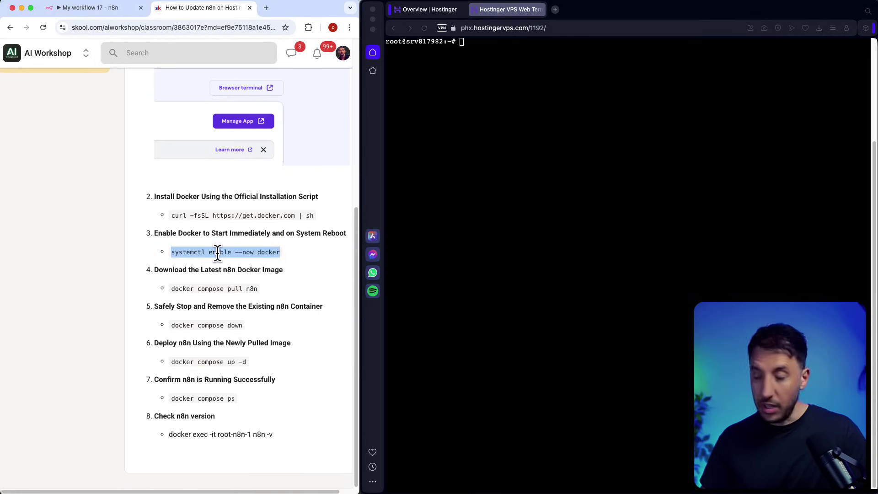
left_click(502, 65)
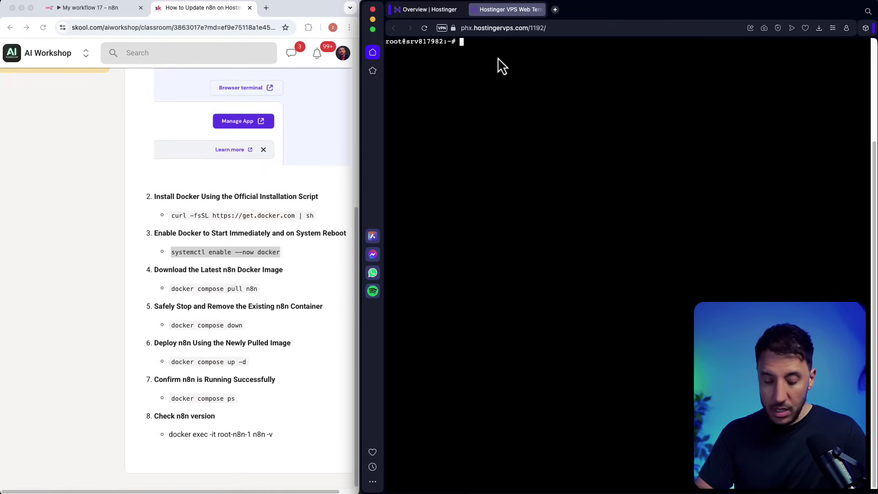
key("super+v")
key("Return")
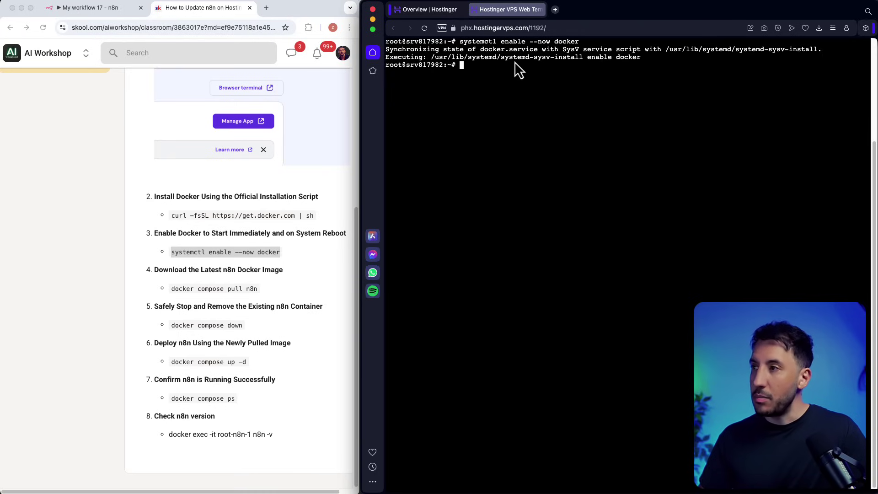
Pull the latest n8n image with 'docker compose pull n8n'
left_click(360, 200)
left_click(197, 296)
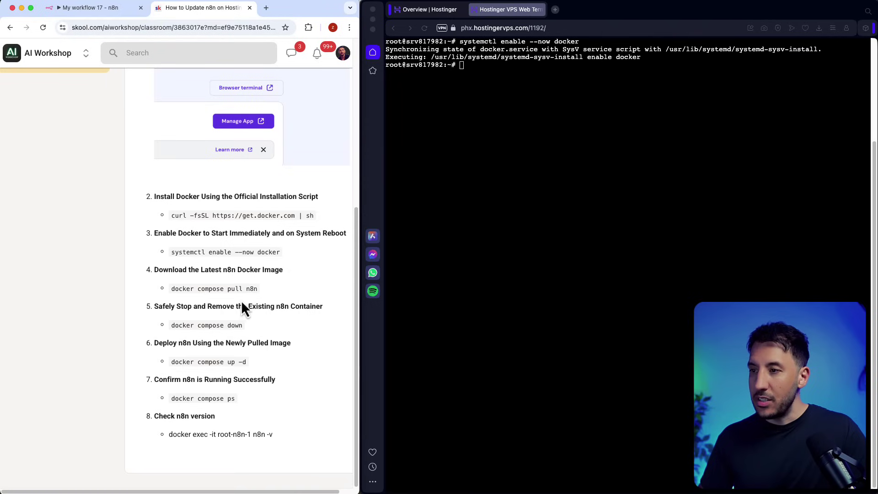
triple_click(204, 290)
key("super+c")
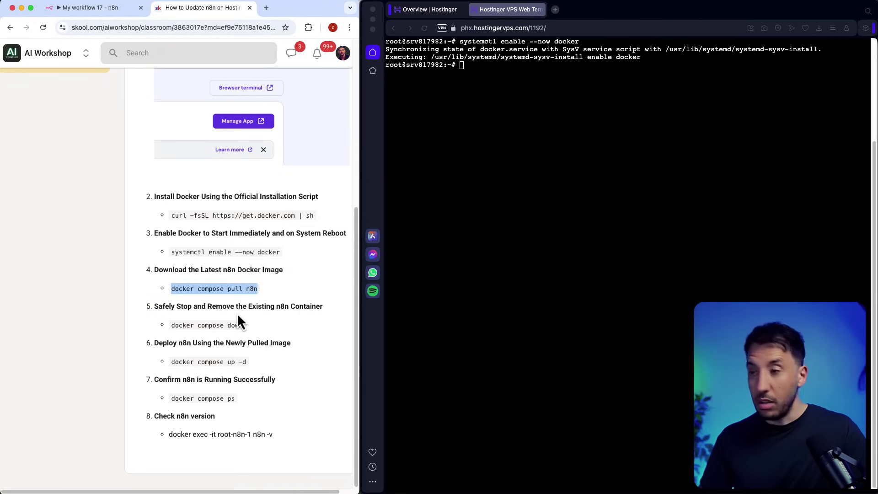
left_click(566, 124)
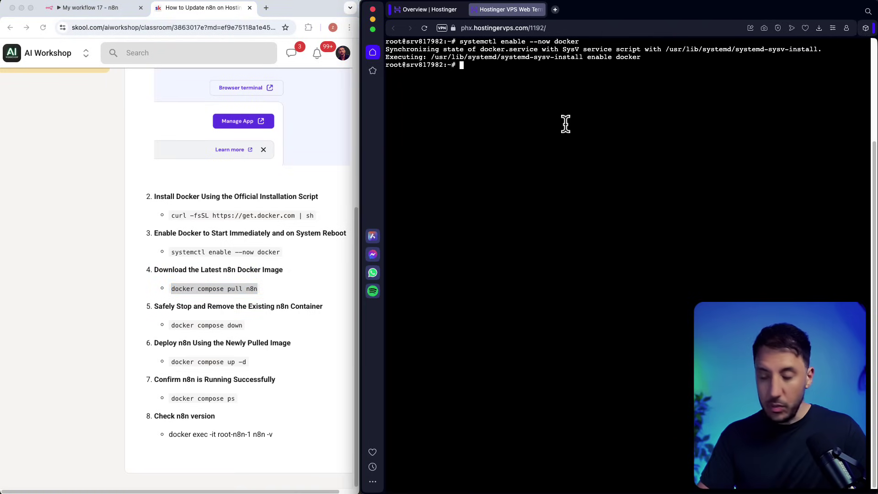
key("super+v")
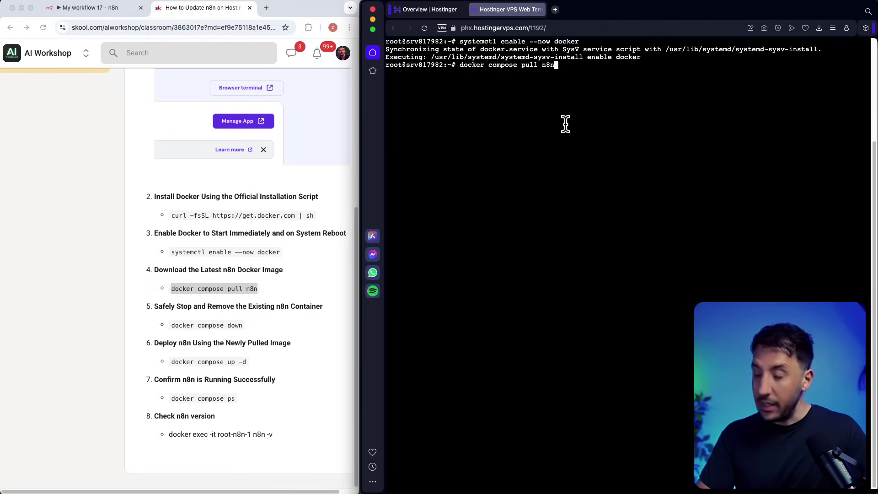
key("Return")
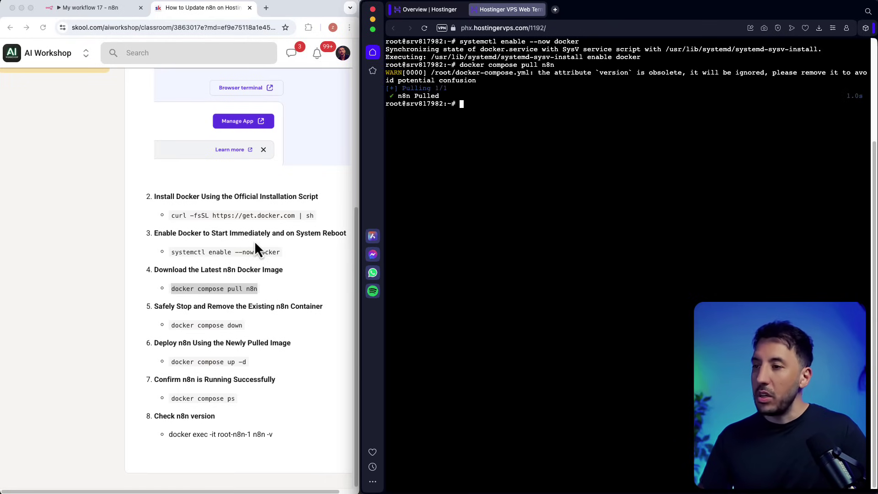
Run 'docker compose down' to stop and remove the n8n and Traefik containers
triple_click(209, 322)
key("super+c")
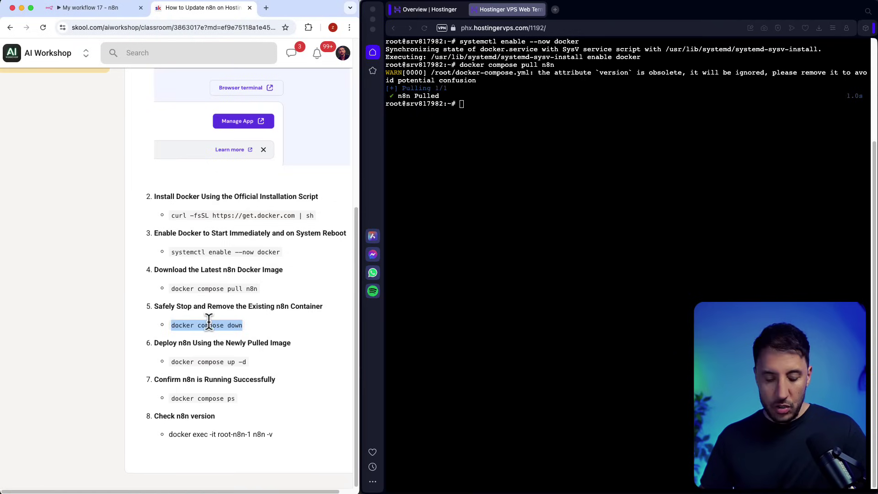
left_click(572, 124)
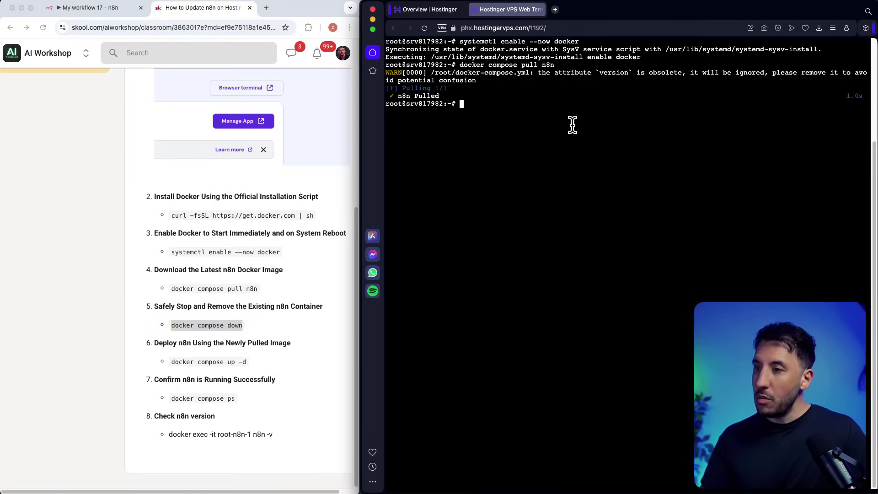
key("super+v")
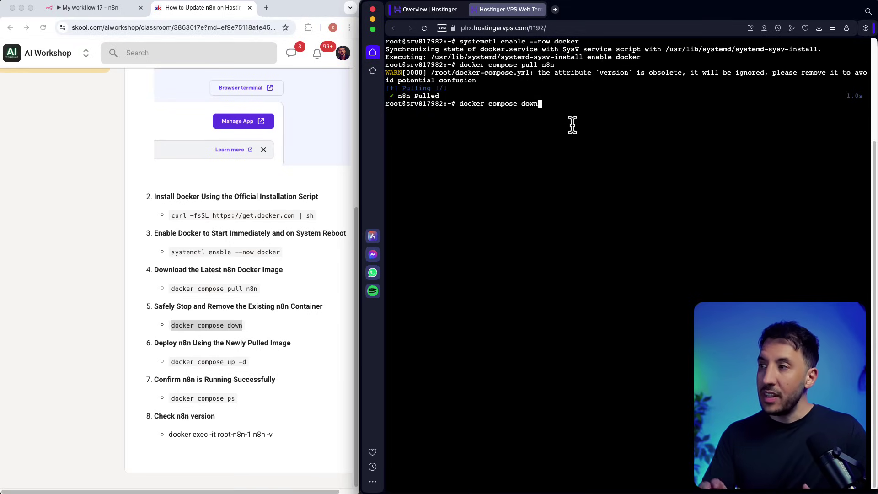
key("Return")
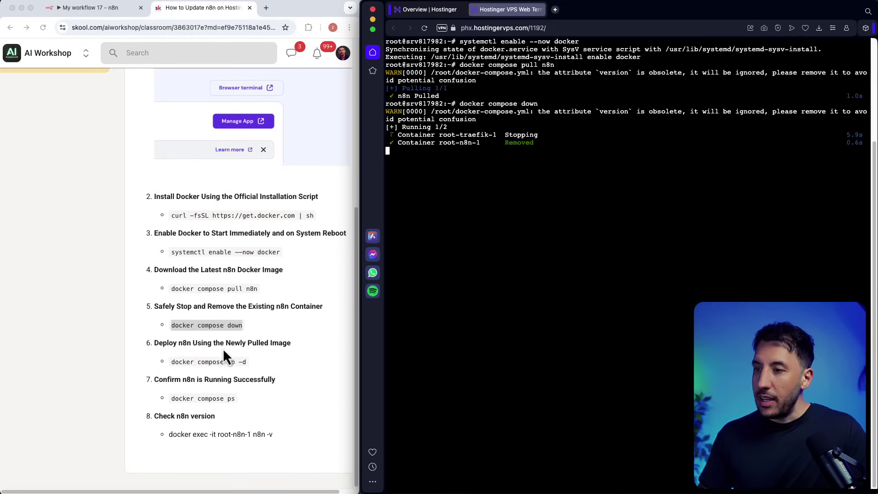
triple_click(211, 364)
key("super+c")
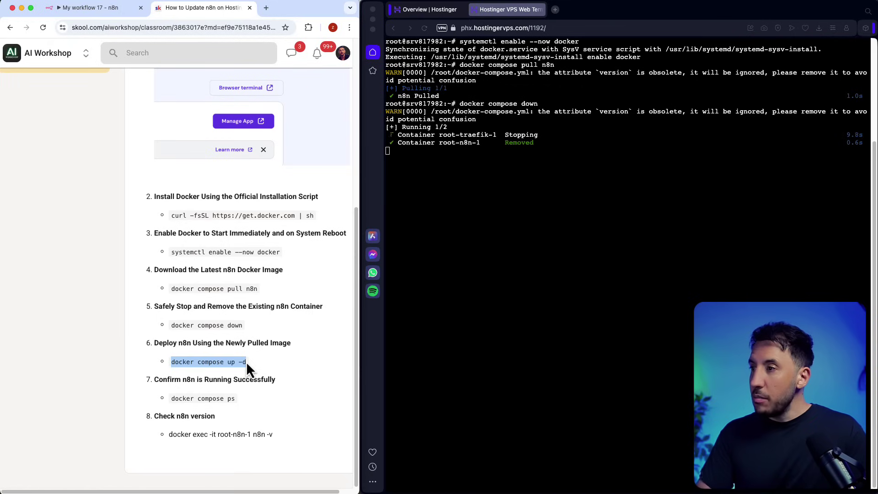
Run 'docker compose up -d' to restart n8n and Traefik on the new image
left_click(497, 171)
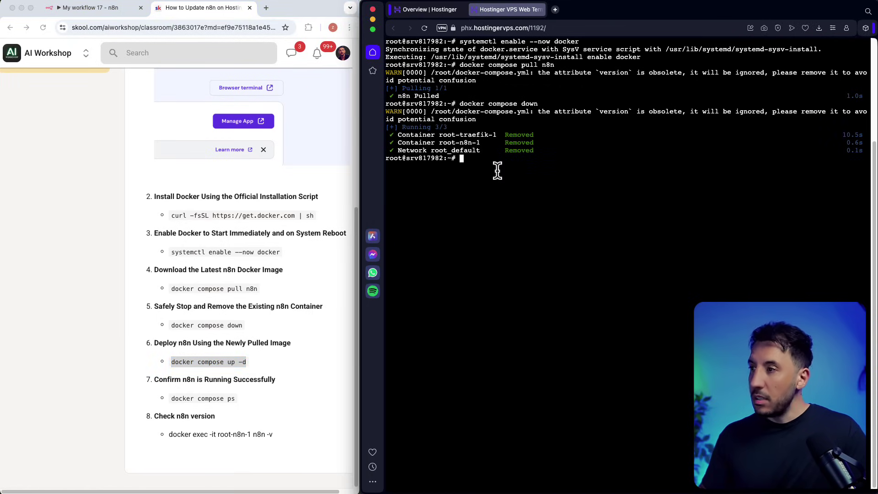
key("super+v")
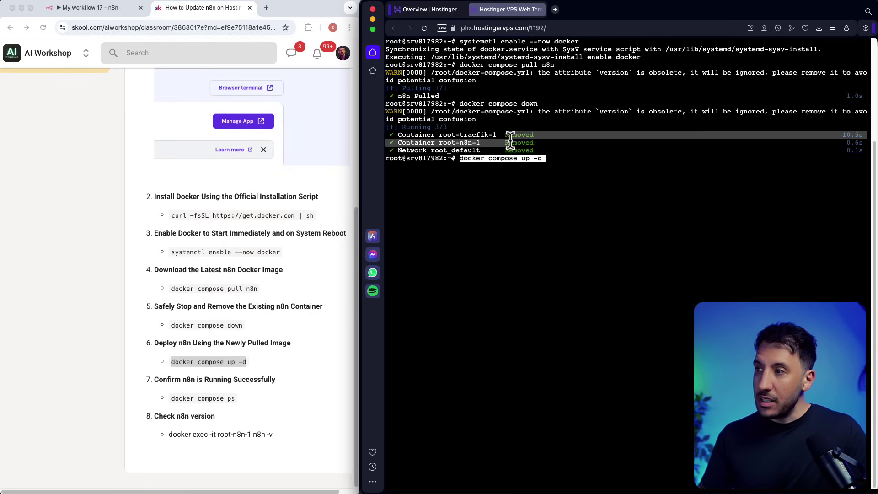
left_click(555, 158)
key("Right")
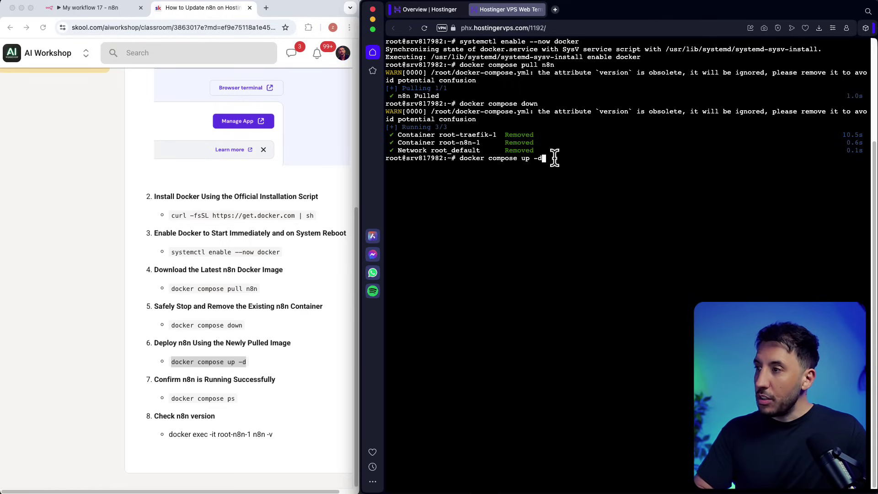
key("Return")
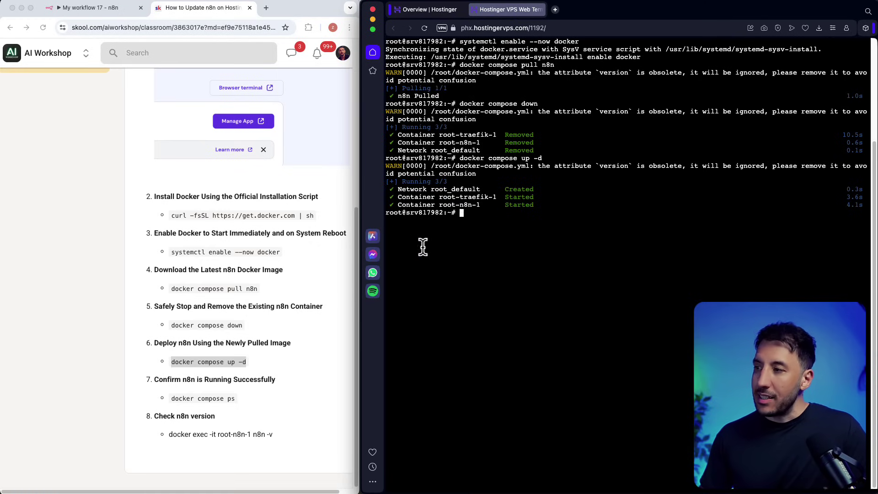
Run 'docker compose ps' and confirm root-n8n-1 and root-traefik-1 are both up
left_click(180, 380)
triple_click(201, 398)
key("super+c")
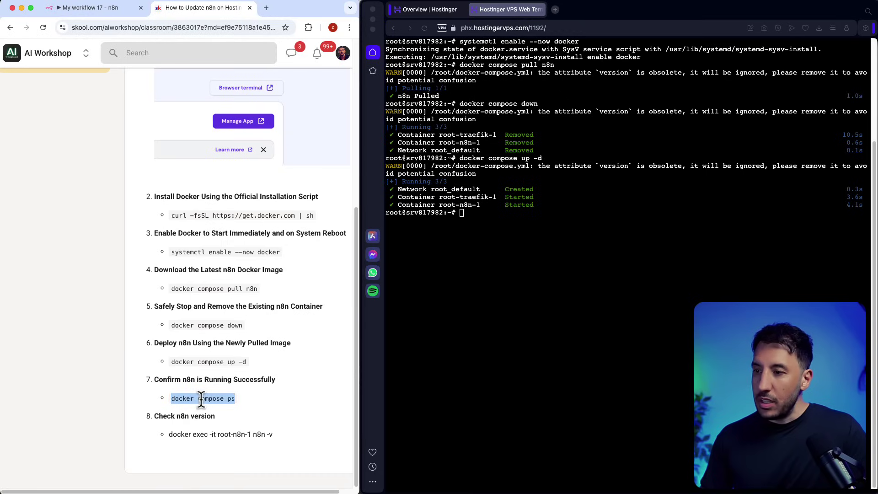
left_click(514, 211)
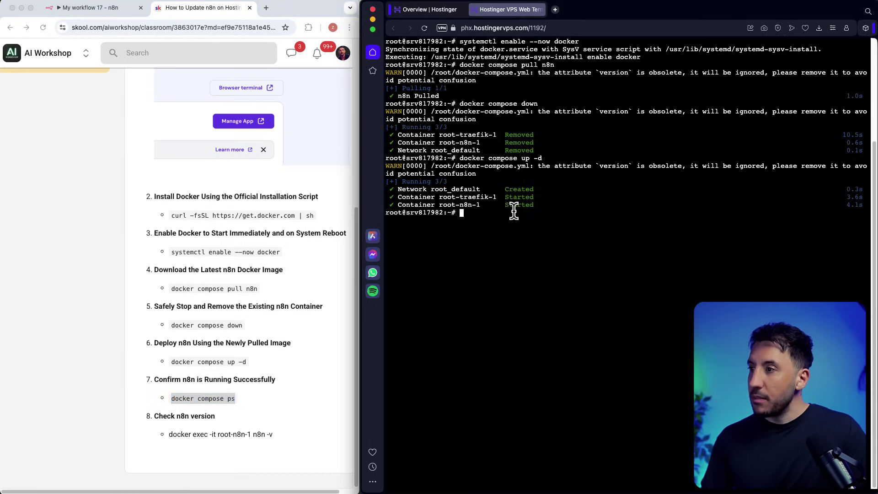
key("super+v")
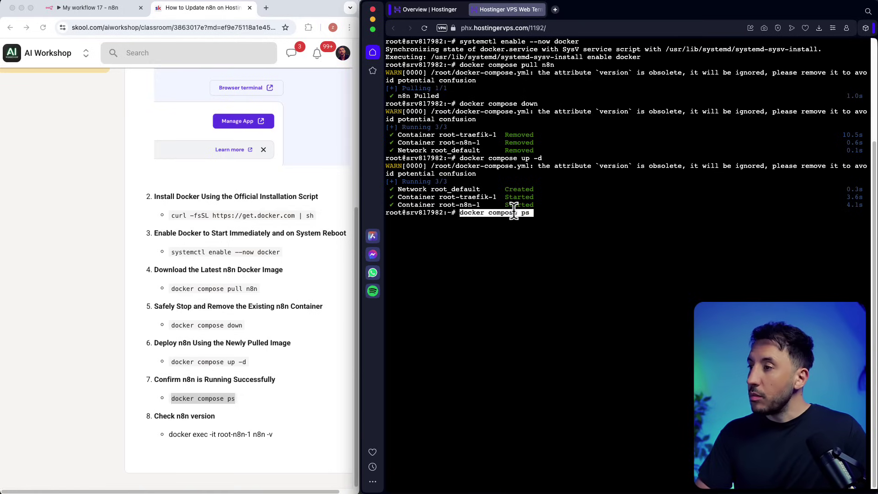
key("Return")
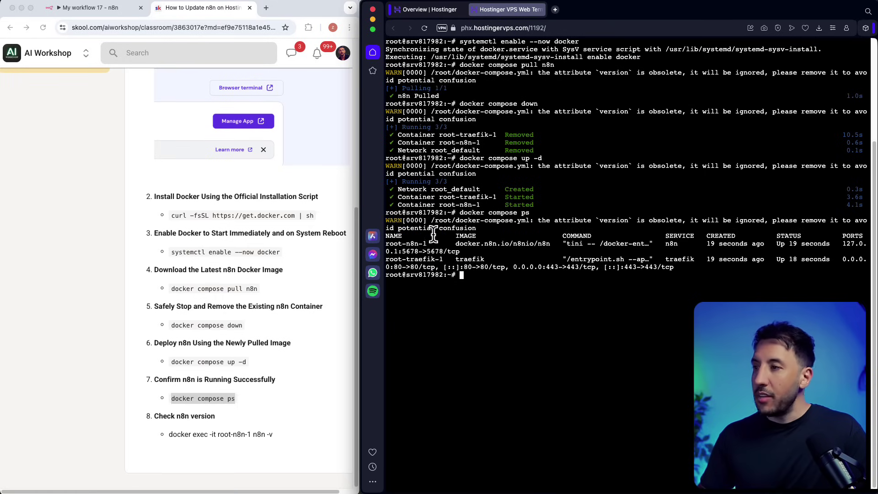
left_click_drag(387, 228, 633, 262)
left_click(635, 287)
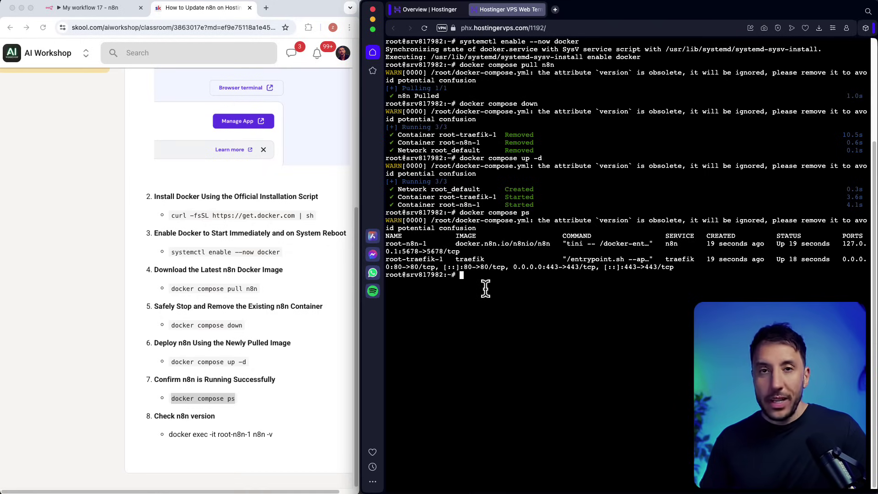
Run 'docker exec -it root-n8n-1 n8n -v' showing 1.91.2, then switch to the 'My workflow 17' editor
triple_click(225, 434)
key("super+c")
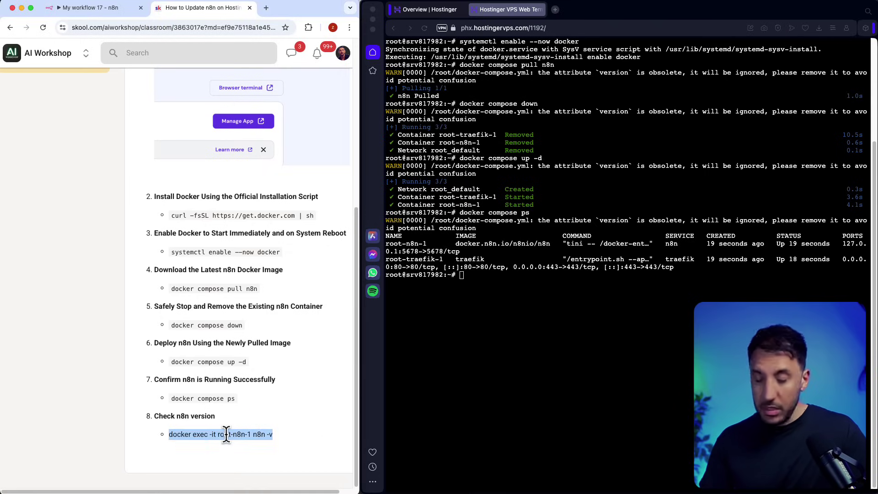
left_click(519, 329)
key("super+v")
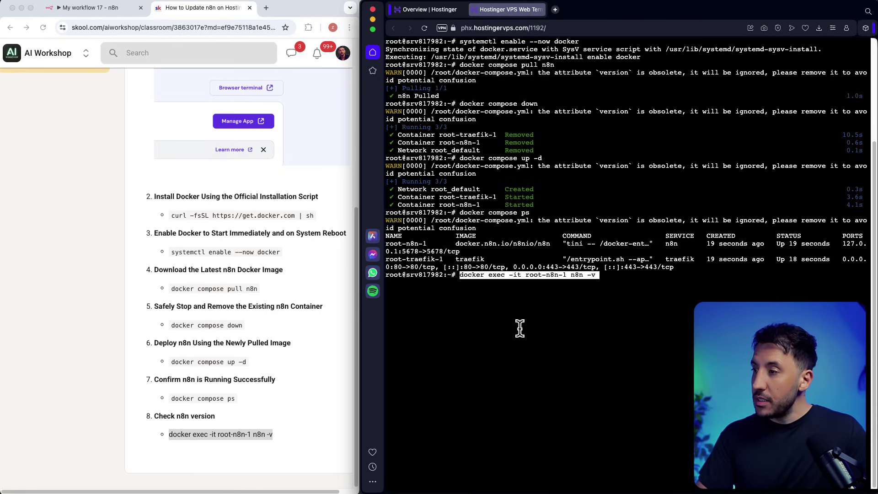
key("Return")
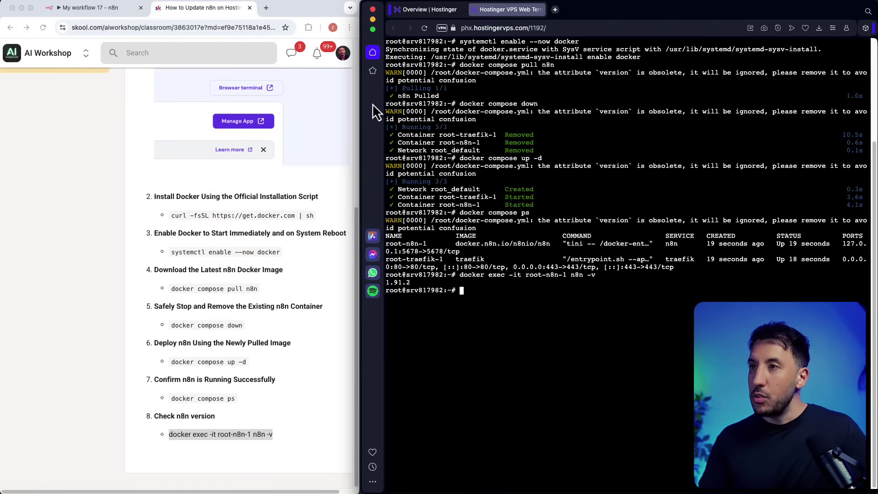
left_click(108, 10)
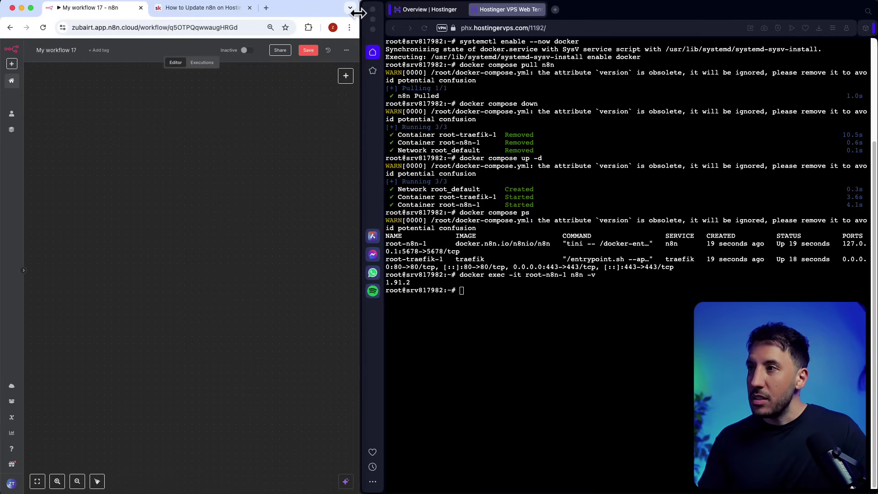
Maximise n8n, open the '1 update' release notes listing 1.91.2, then return to the terminal
left_click_drag(359, 10, 877, 21)
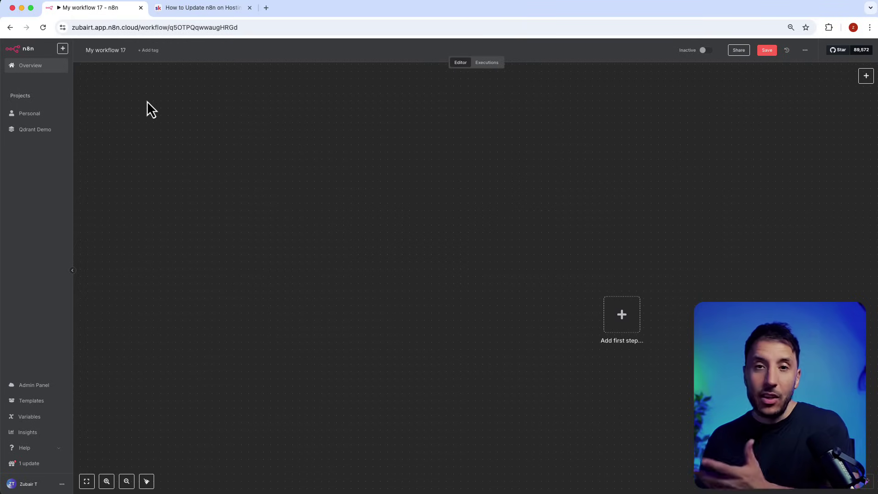
left_click(58, 467)
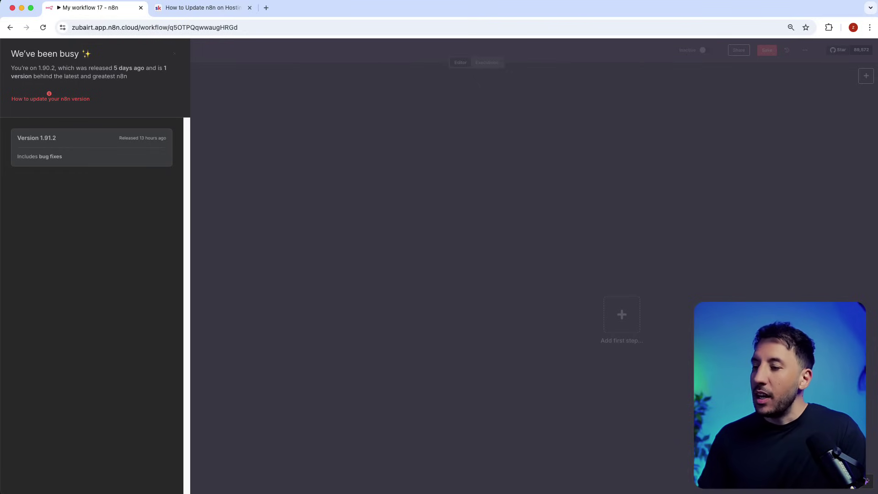
key("super+Tab")
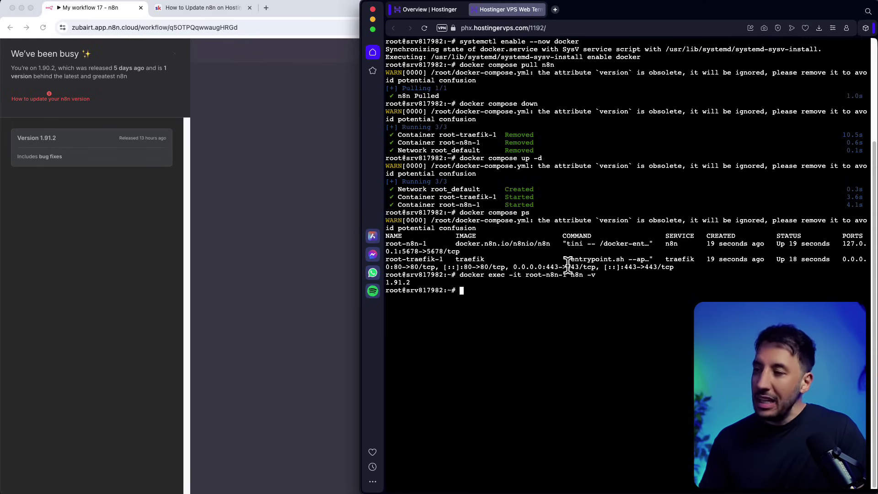
Highlight the n8n version output, then switch to the 'Overview | Hostinger' tab
triple_click(439, 274)
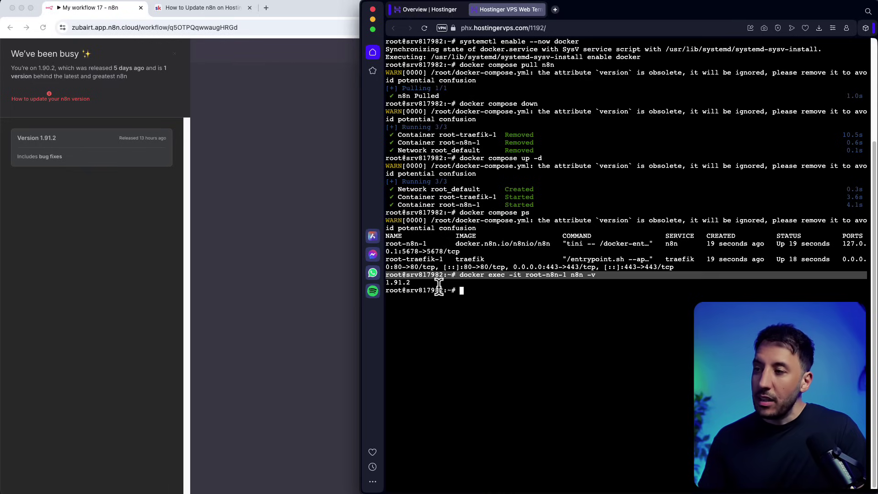
left_click(439, 284)
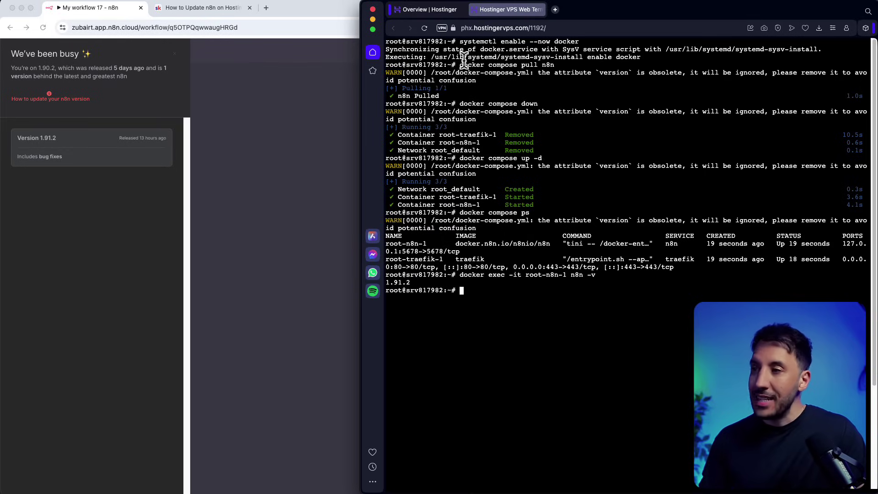
left_click(437, 16)
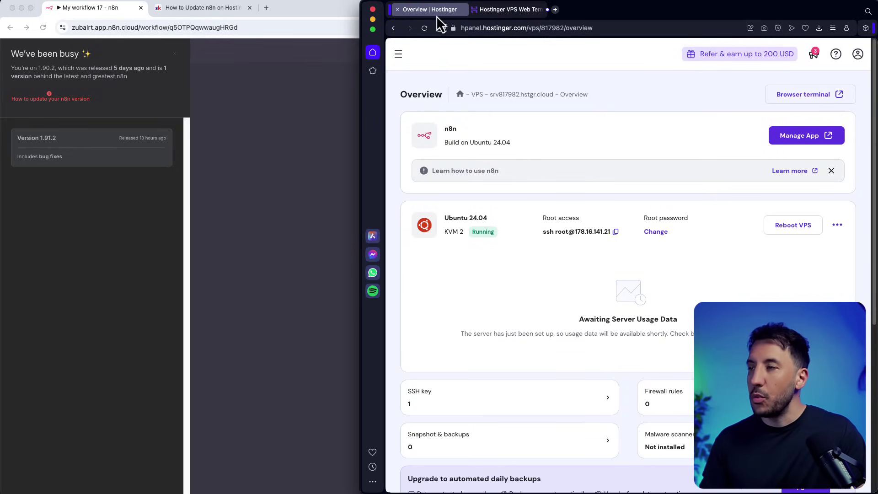
Widen the Hostinger window and launch n8n via 'Manage App' to its owner setup form
left_click_drag(362, 21, 1, 22)
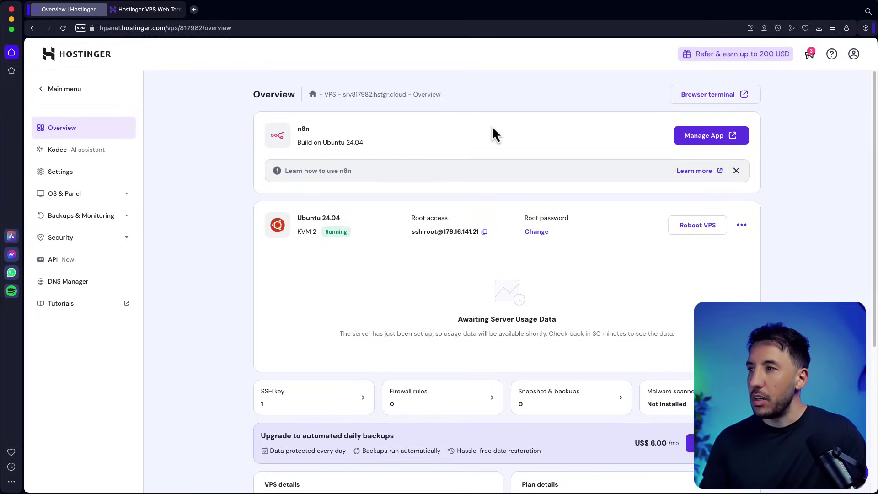
left_click(703, 137)
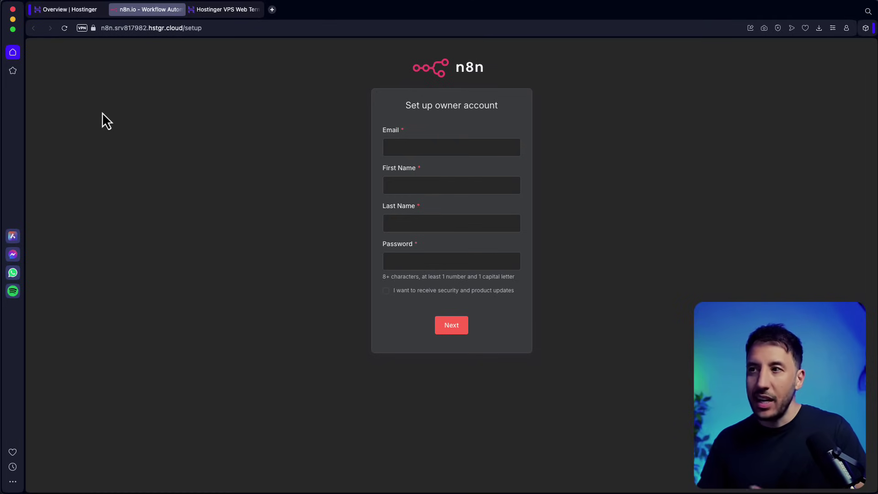
Switch back to the Hostinger VPS overview, leaving the n8n owner-account setup in its tab
left_click(71, 10)
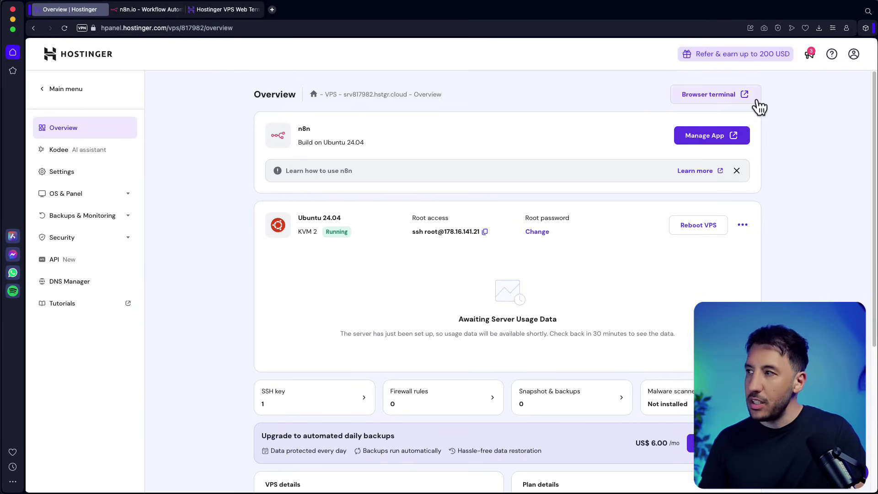